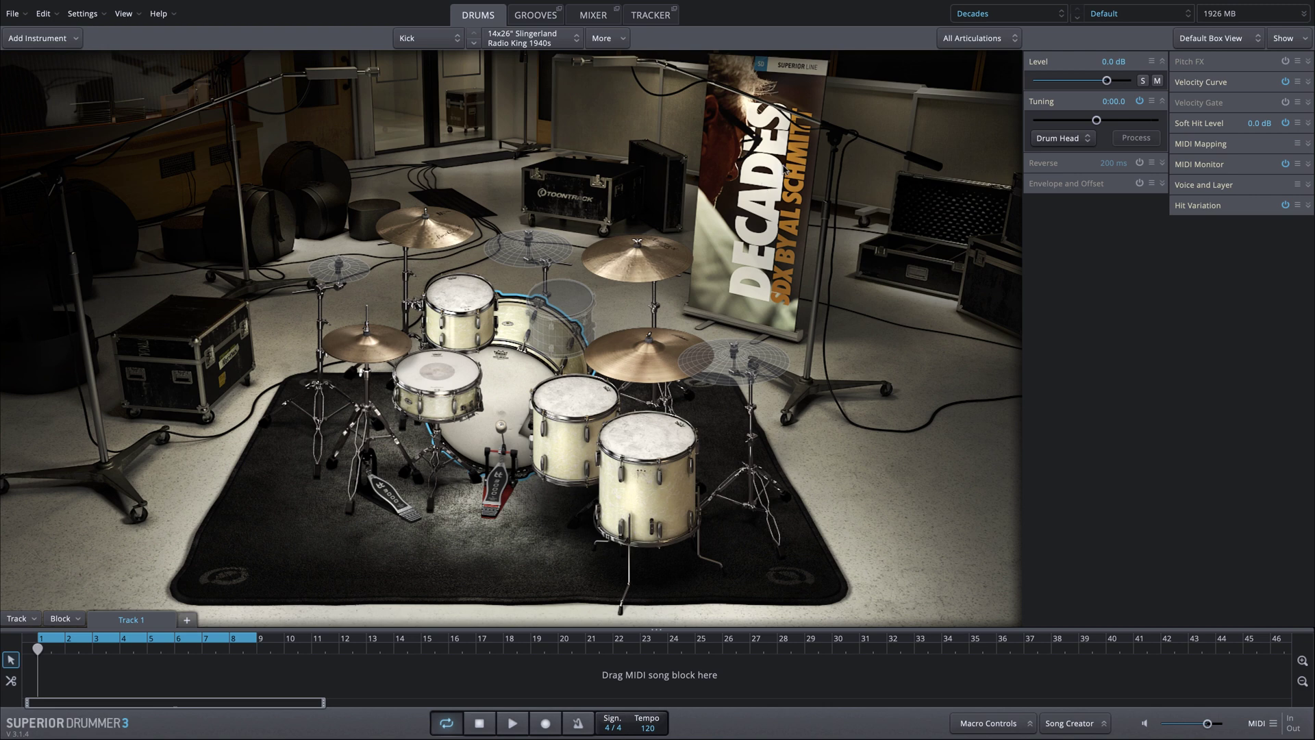
# Step: Load the Toontrack Fat Tape preset and review its mixer channels
pyautogui.click(1093, 15)
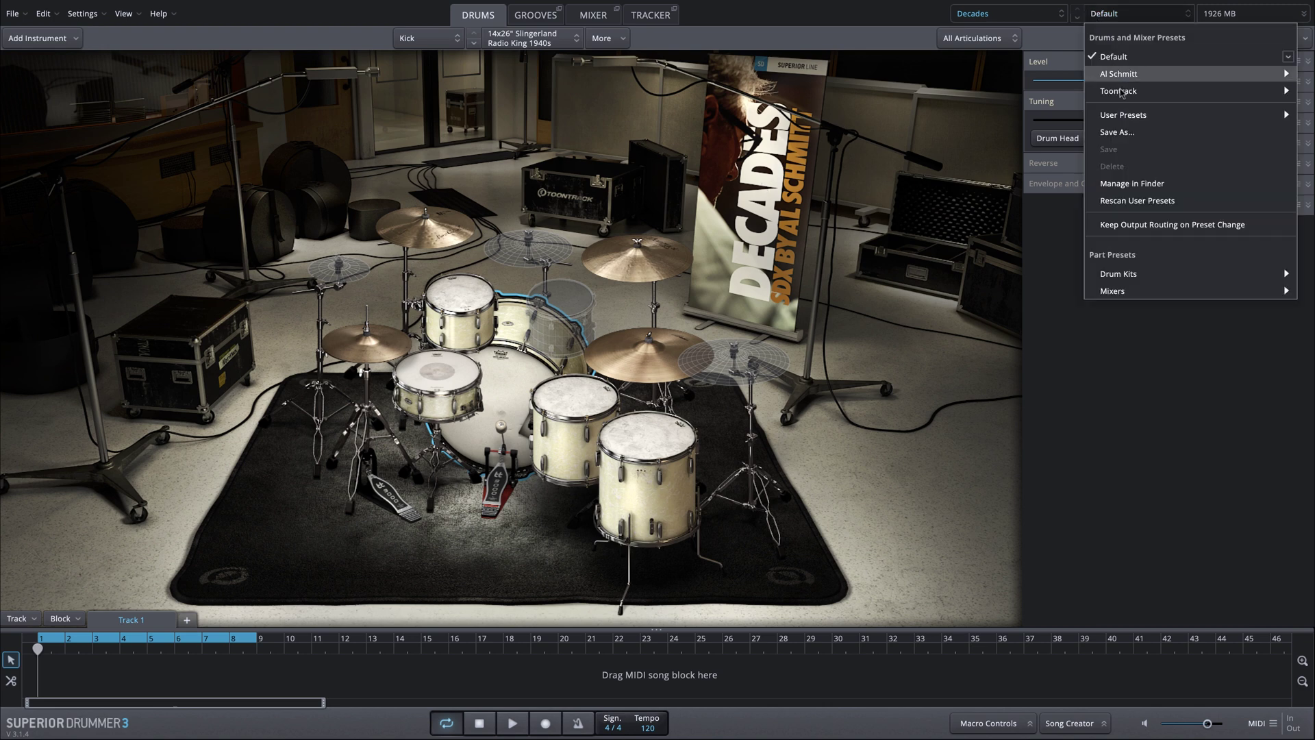
pyautogui.moveTo(1123, 92)
pyautogui.click(996, 195)
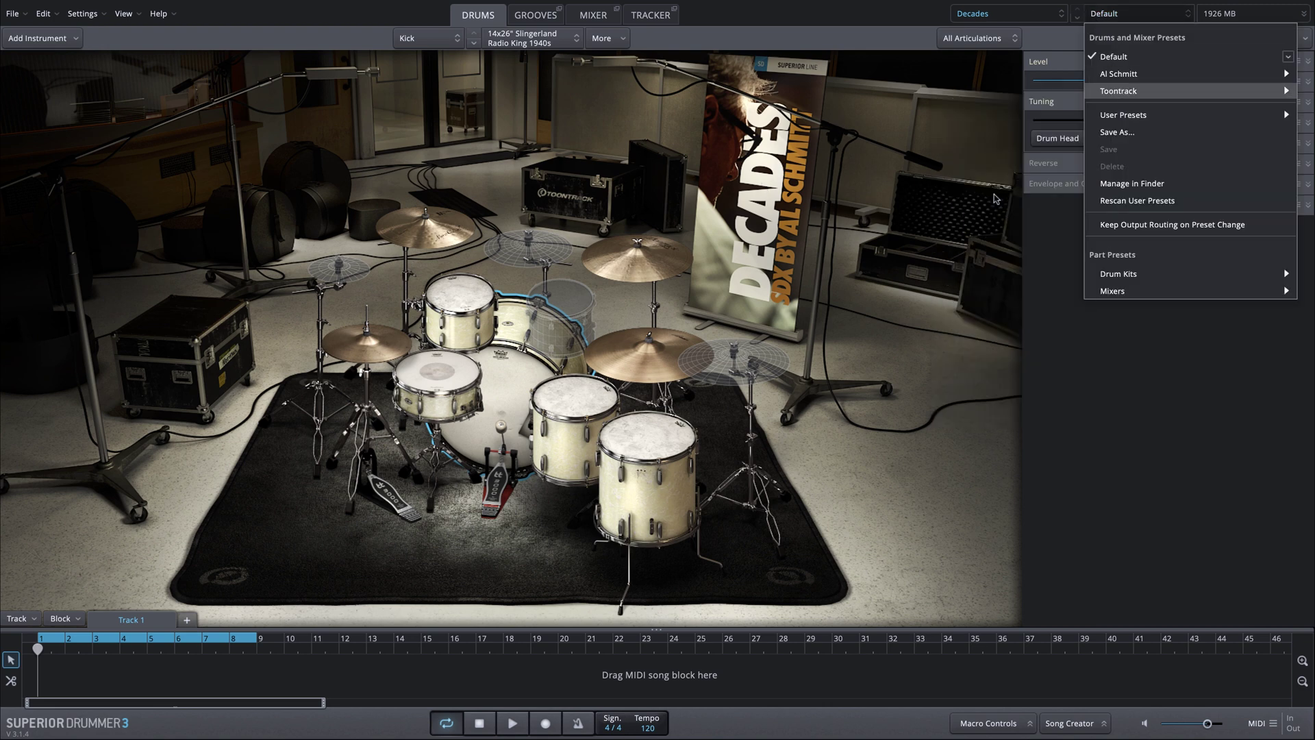
pyautogui.click(594, 16)
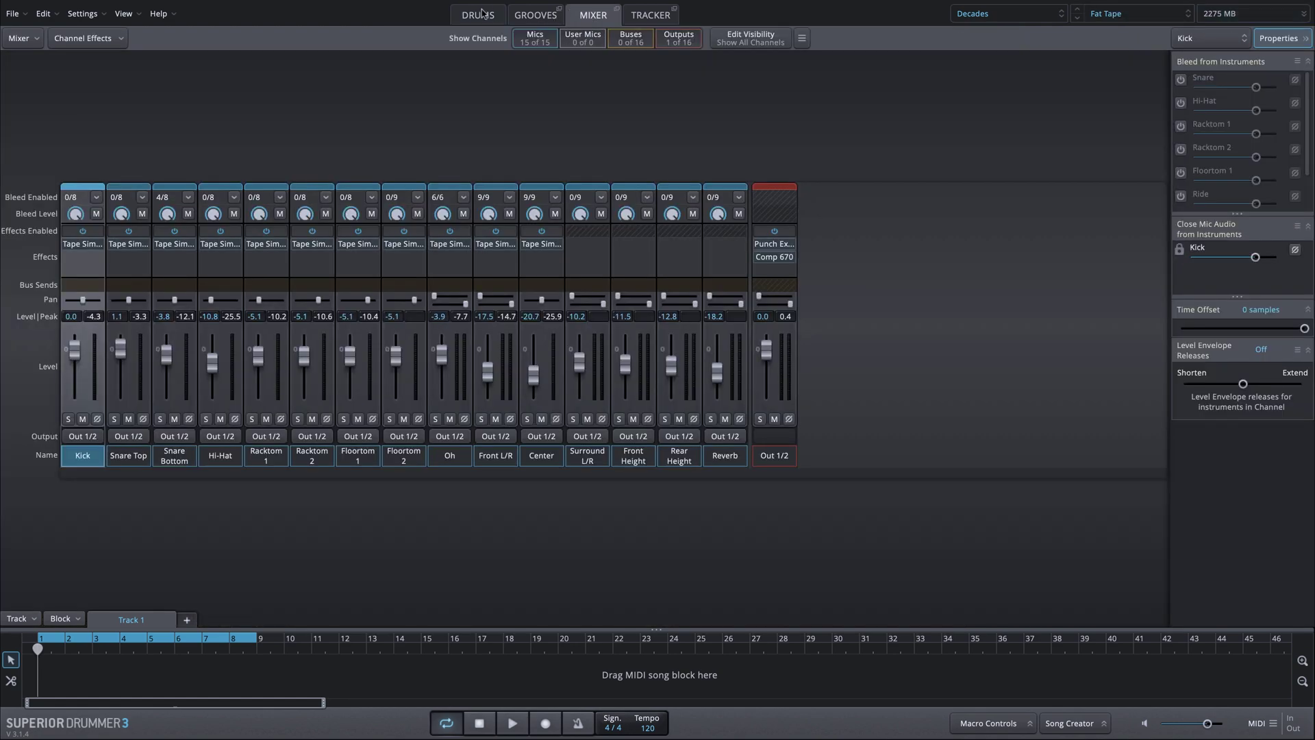
pyautogui.click(481, 14)
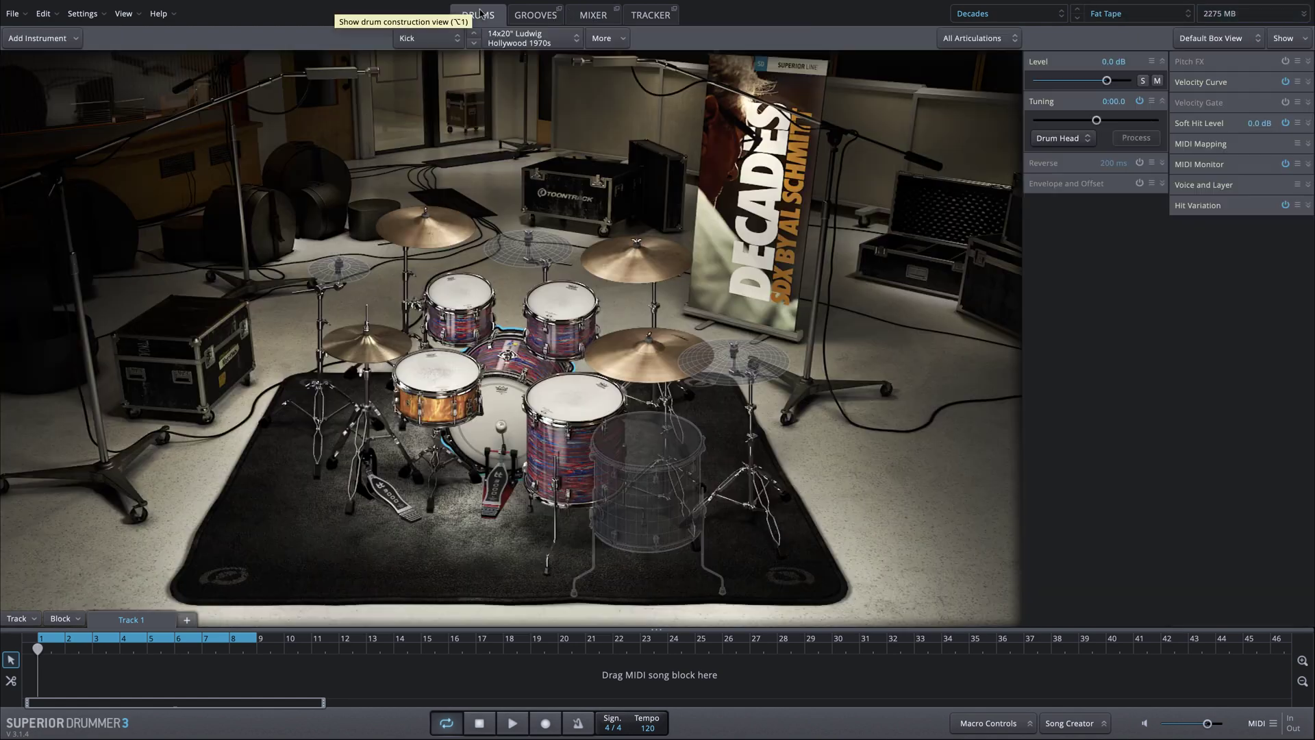
# Step: Load the 1980s Rock and Fusion drum kit from Part Presets > Drum Kits
pyautogui.click(1104, 19)
pyautogui.moveTo(1114, 277)
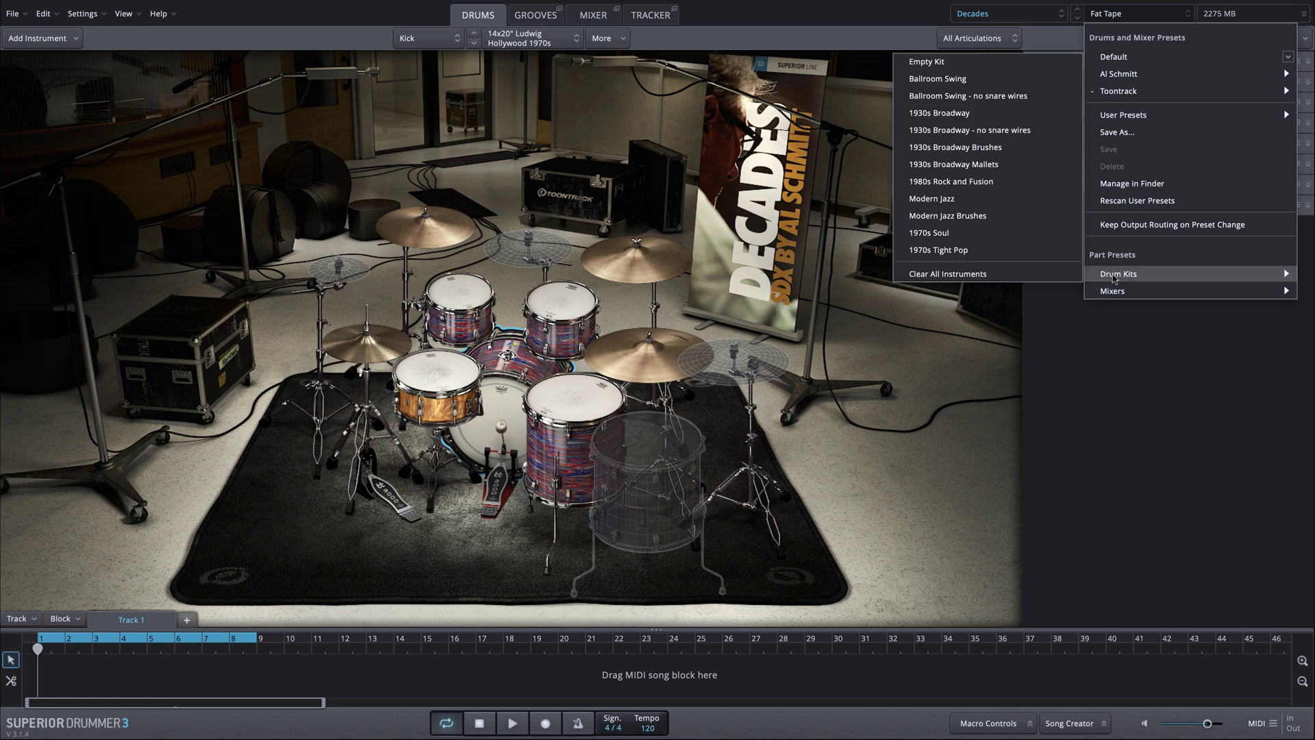
pyautogui.click(999, 183)
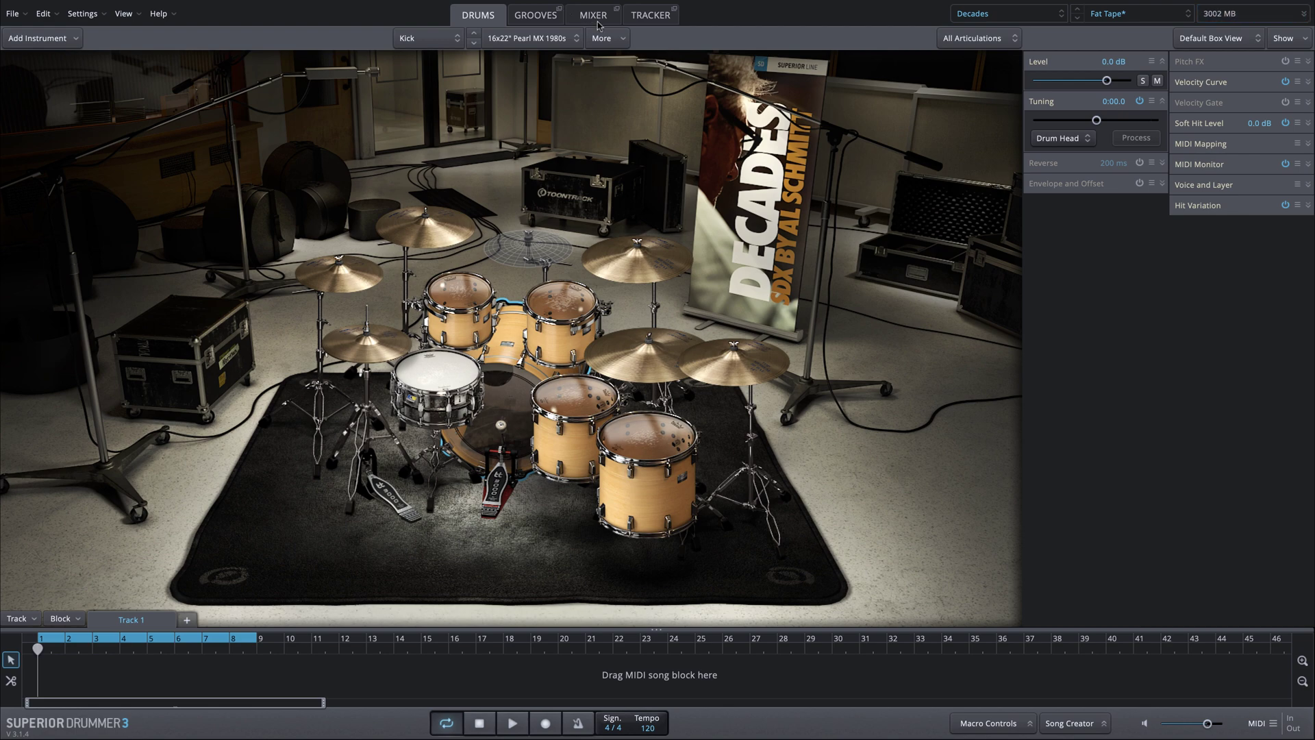
# Step: Place Modern Pop Grooves' Monetary 128 BPM Bridge 01 on the timeline and set tempo to 142
pyautogui.click(535, 17)
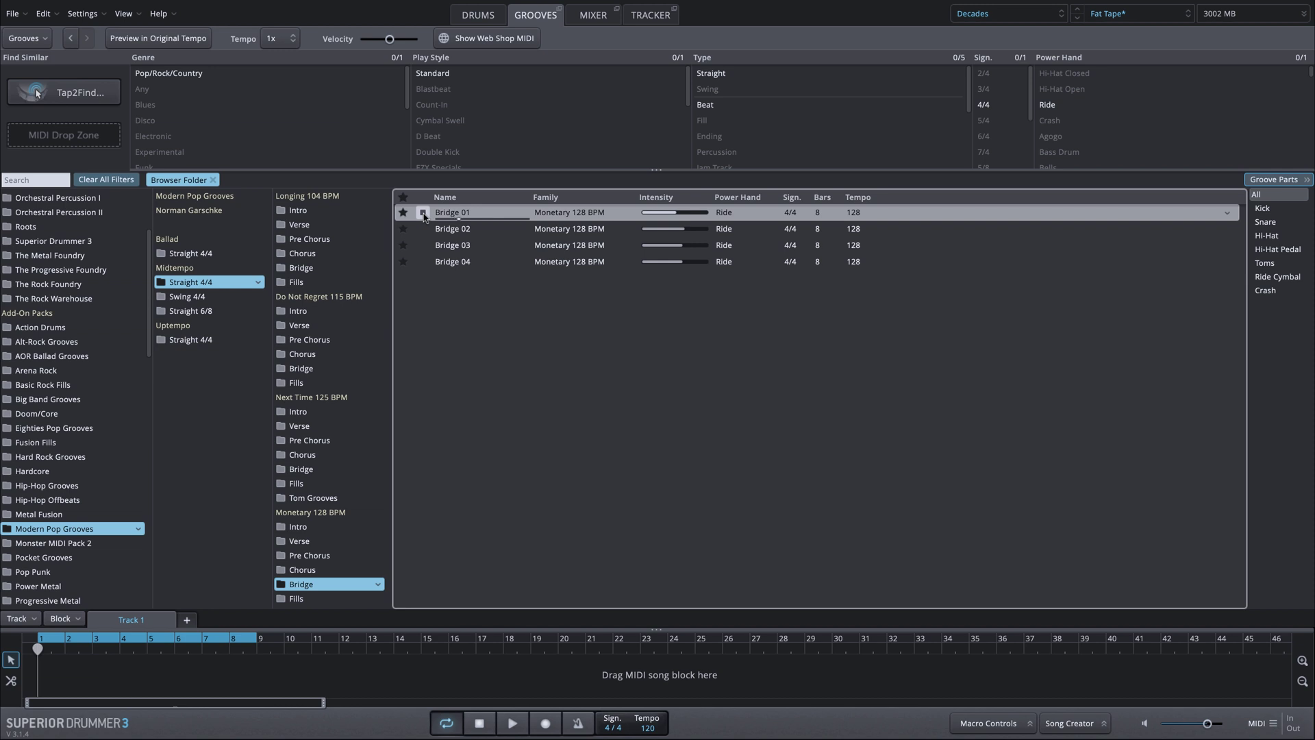
pyautogui.moveTo(423, 217); pyautogui.dragTo(39, 657)
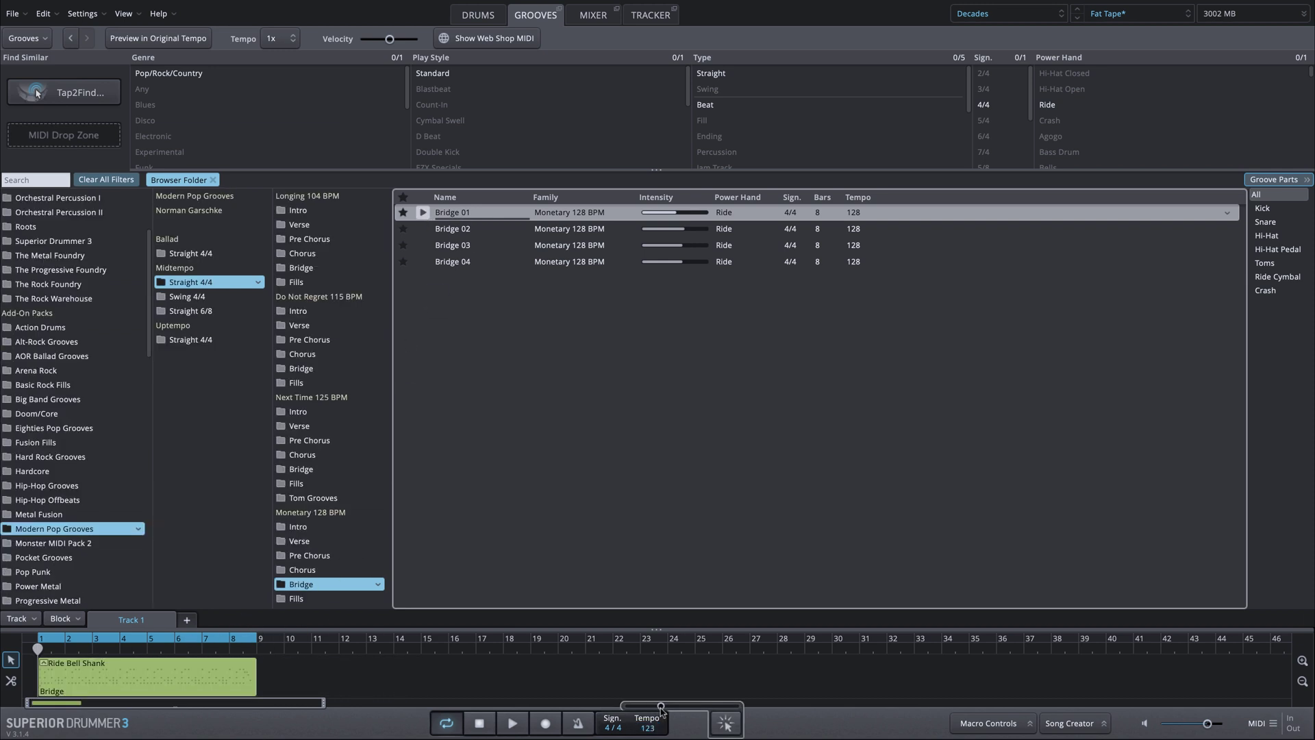
pyautogui.click(664, 707)
pyautogui.moveTo(663, 708); pyautogui.dragTo(666, 709)
# Step: Step through the bridge grooves and audition the playback
pyautogui.press('Down')
pyautogui.press('Down')
pyautogui.press('Down')
pyautogui.press('space')
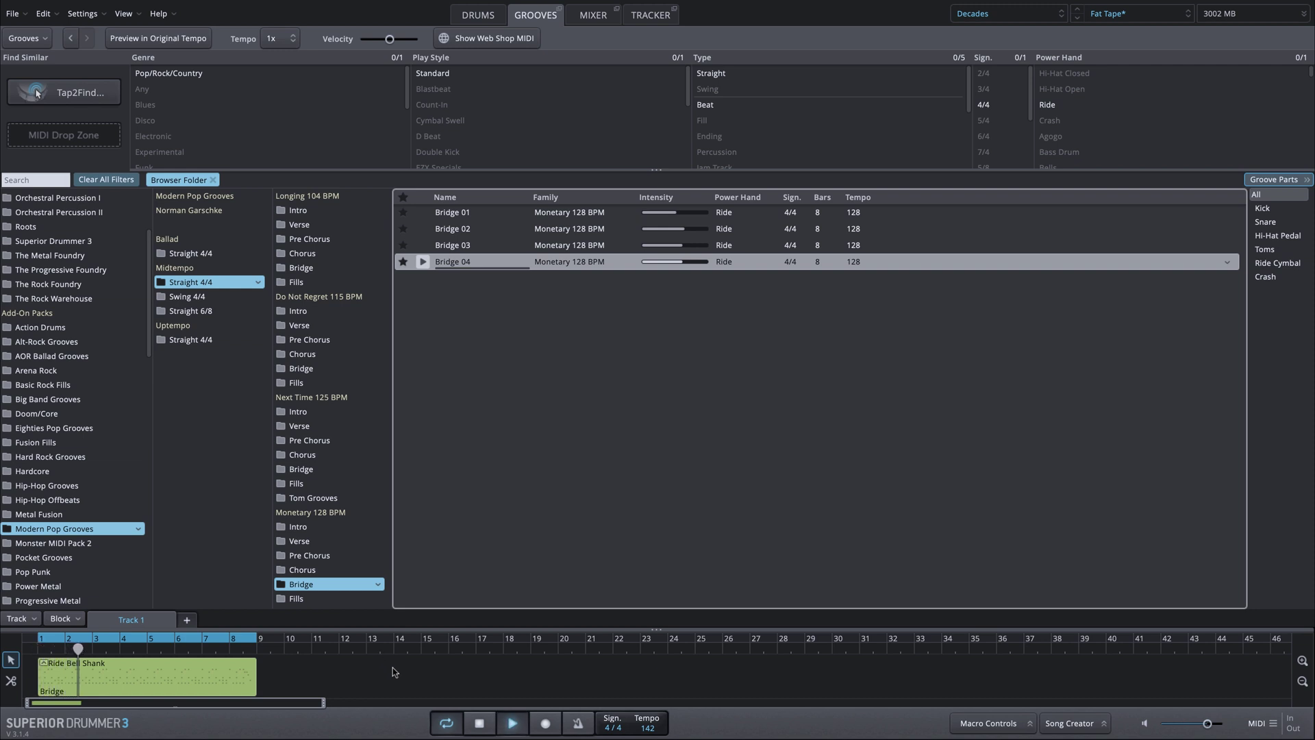
pyautogui.press('space')
# Step: Preview Fills 22 from Monetary 128 BPM and place it right after the Bridge block
pyautogui.click(365, 599)
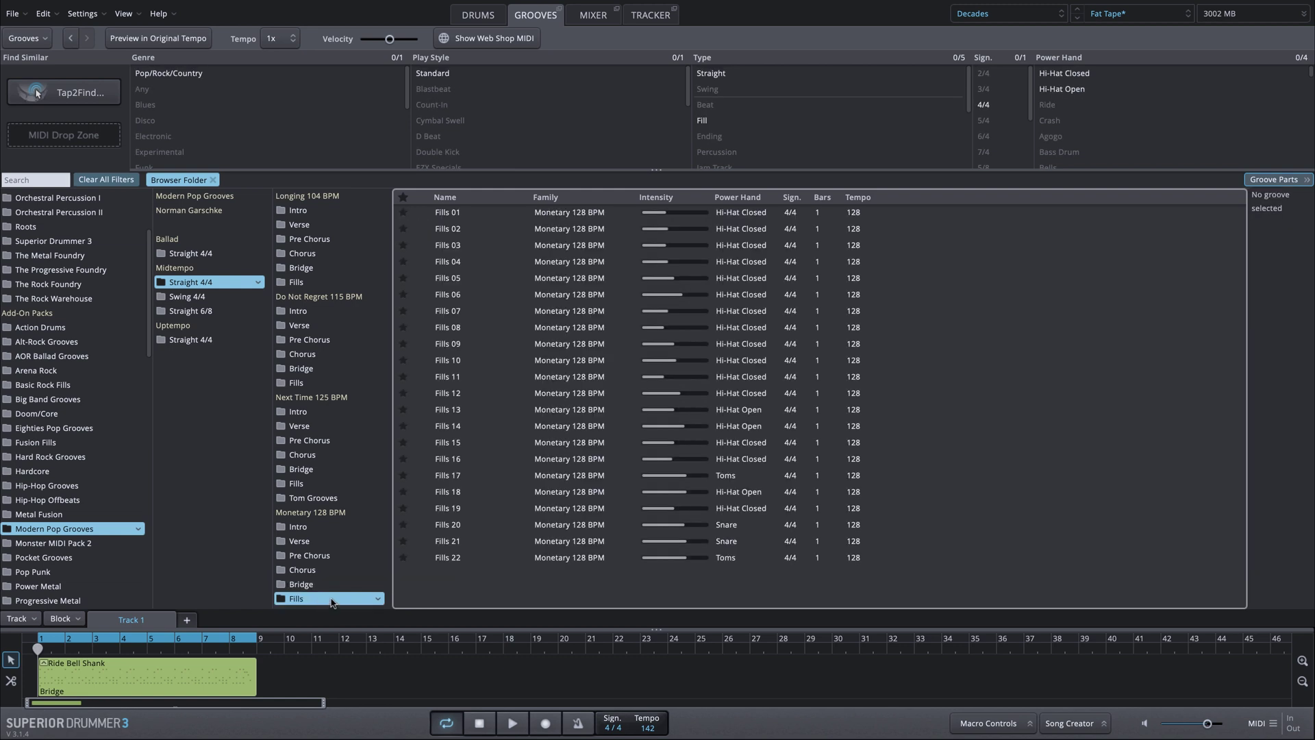
pyautogui.click(424, 558)
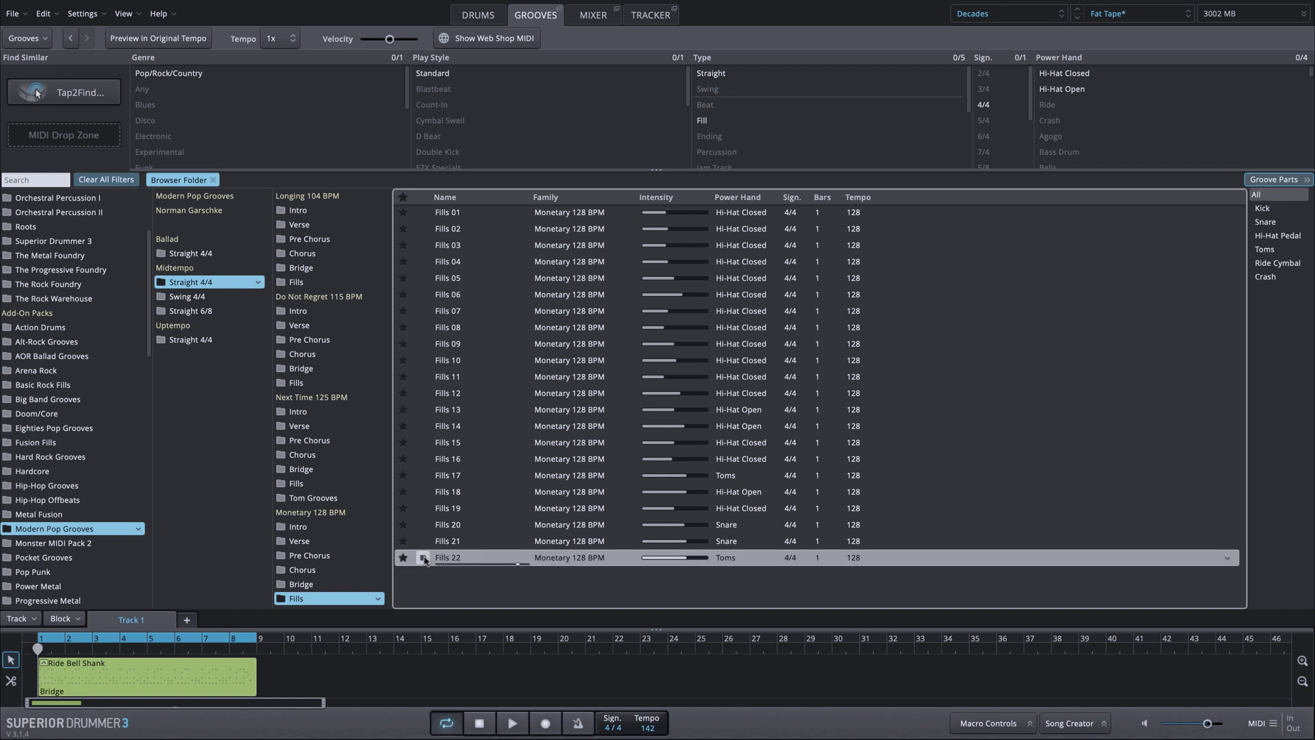
pyautogui.moveTo(443, 561); pyautogui.dragTo(235, 674)
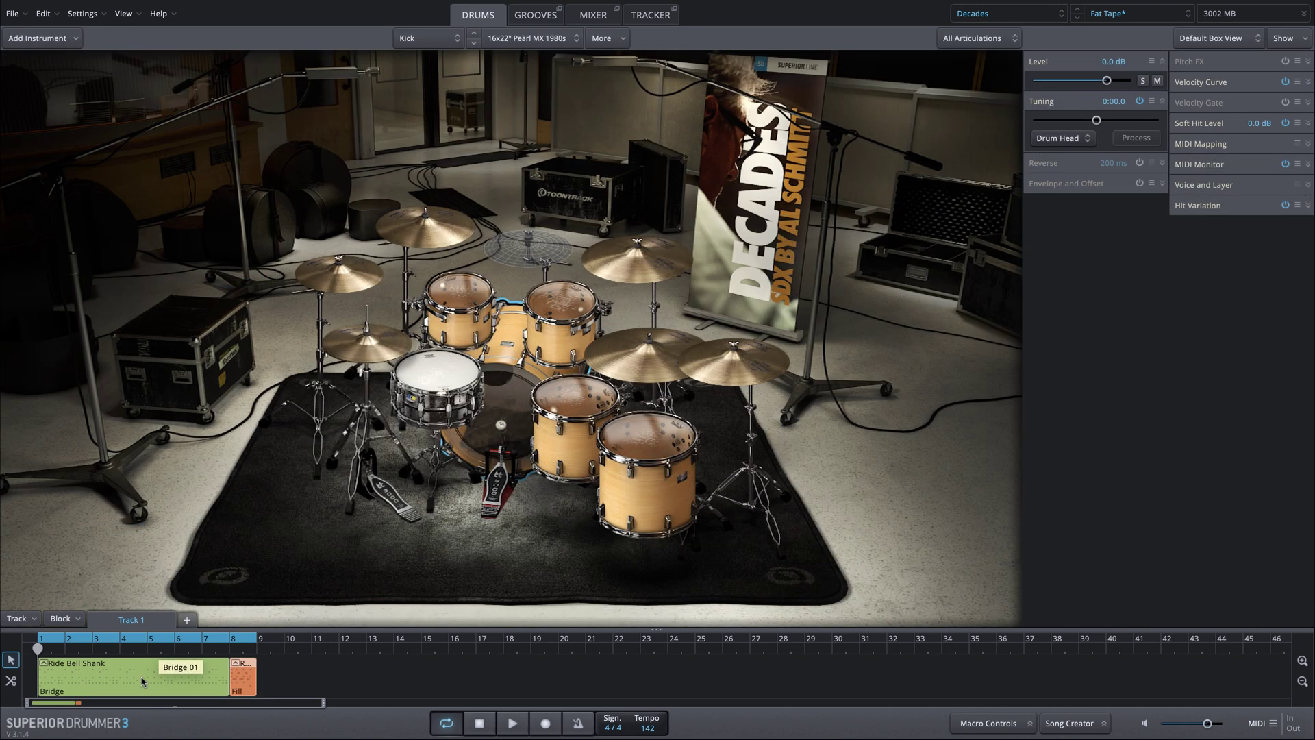
# Step: Open the Bridge block in Edit MIDI > Edit Play Style
pyautogui.rightClick(142, 680)
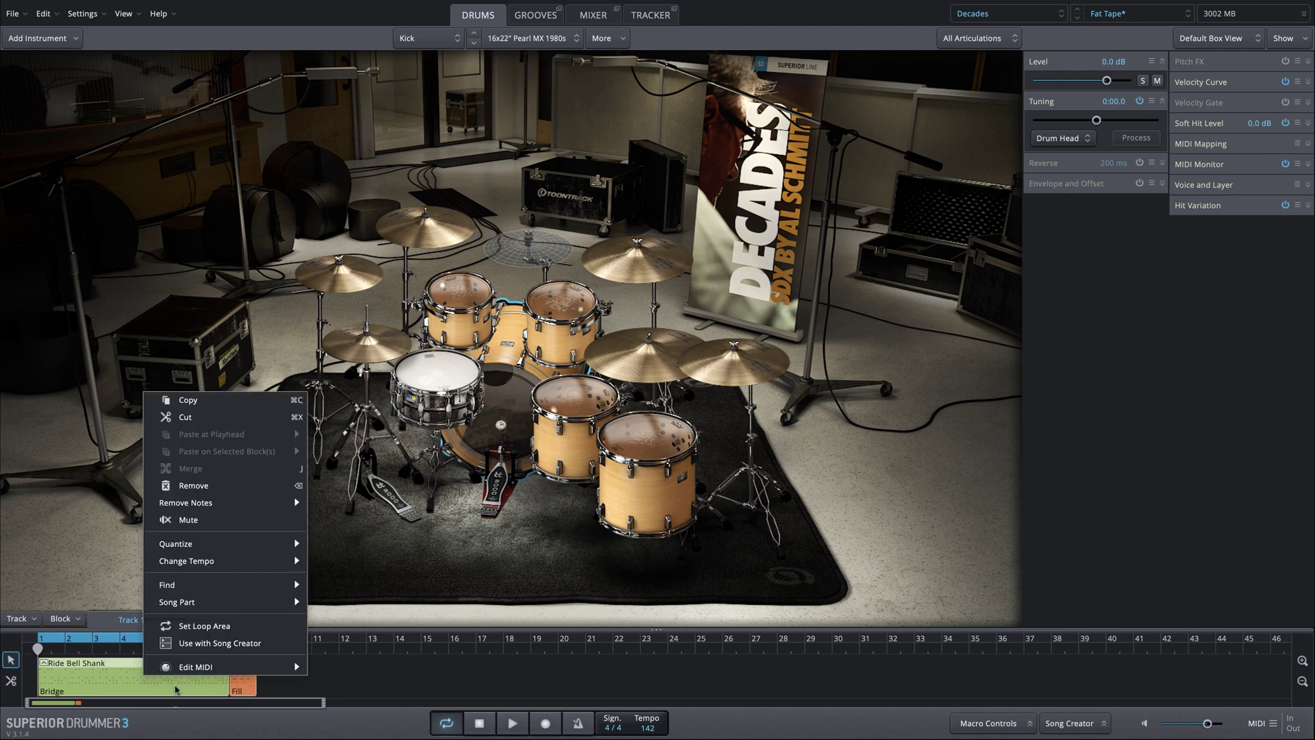
pyautogui.moveTo(226, 668)
pyautogui.click(357, 648)
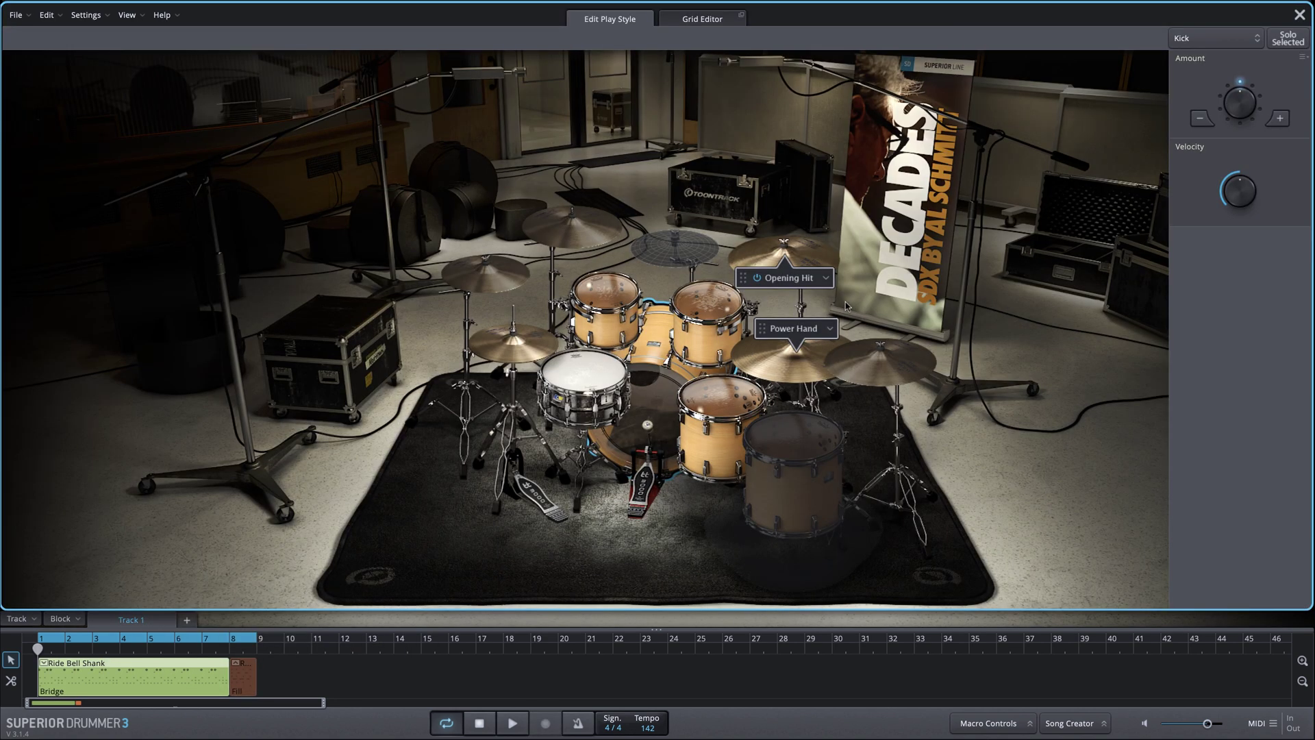
# Step: Play the groove from bar 5 to hear the ride power hand
pyautogui.click(147, 648)
pyautogui.press('space')
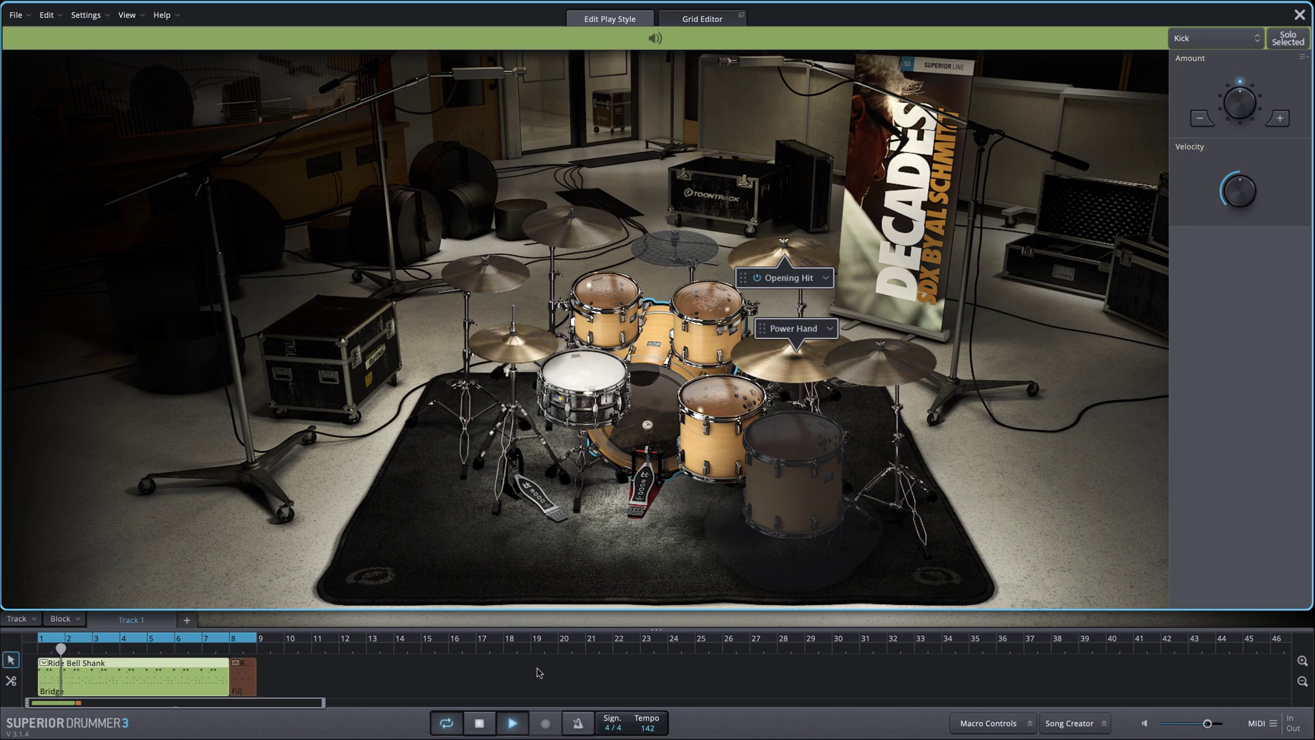
pyautogui.press('space')
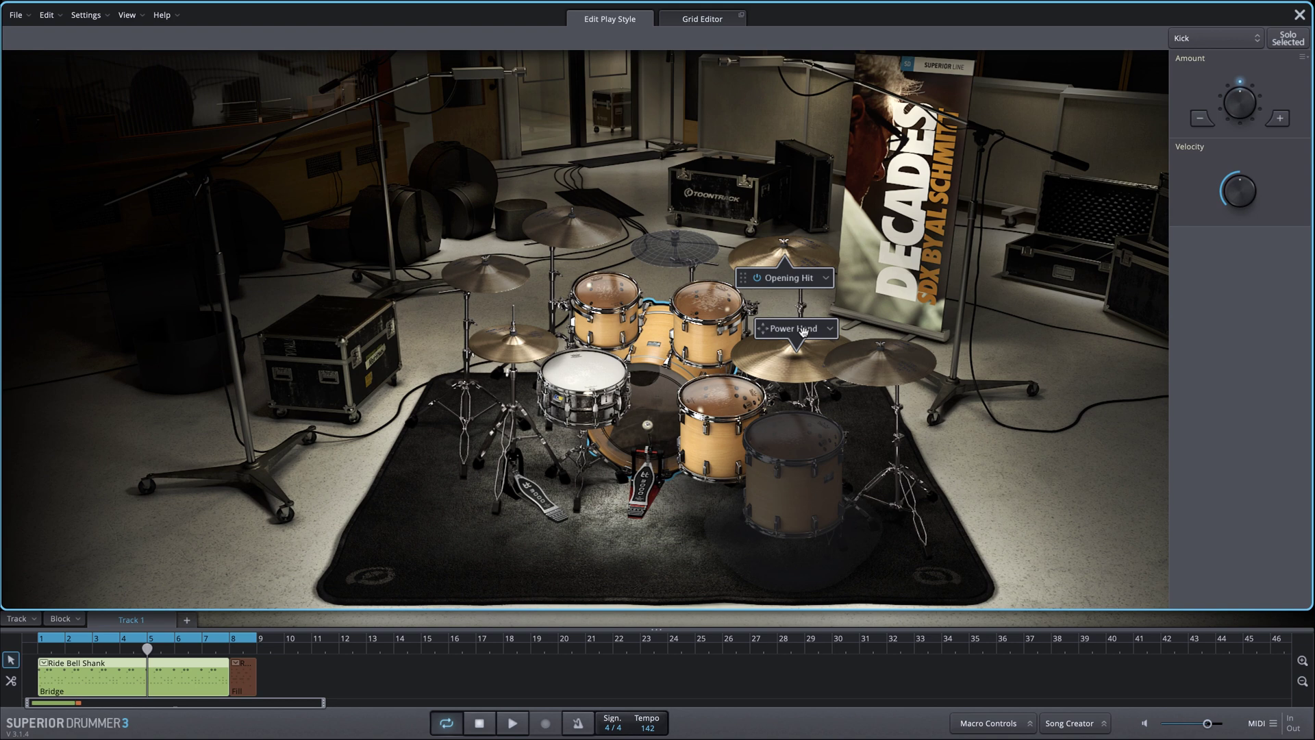
# Step: Move the power hand from the ride to the hi-hat and audition it
pyautogui.moveTo(803, 331); pyautogui.dragTo(513, 322)
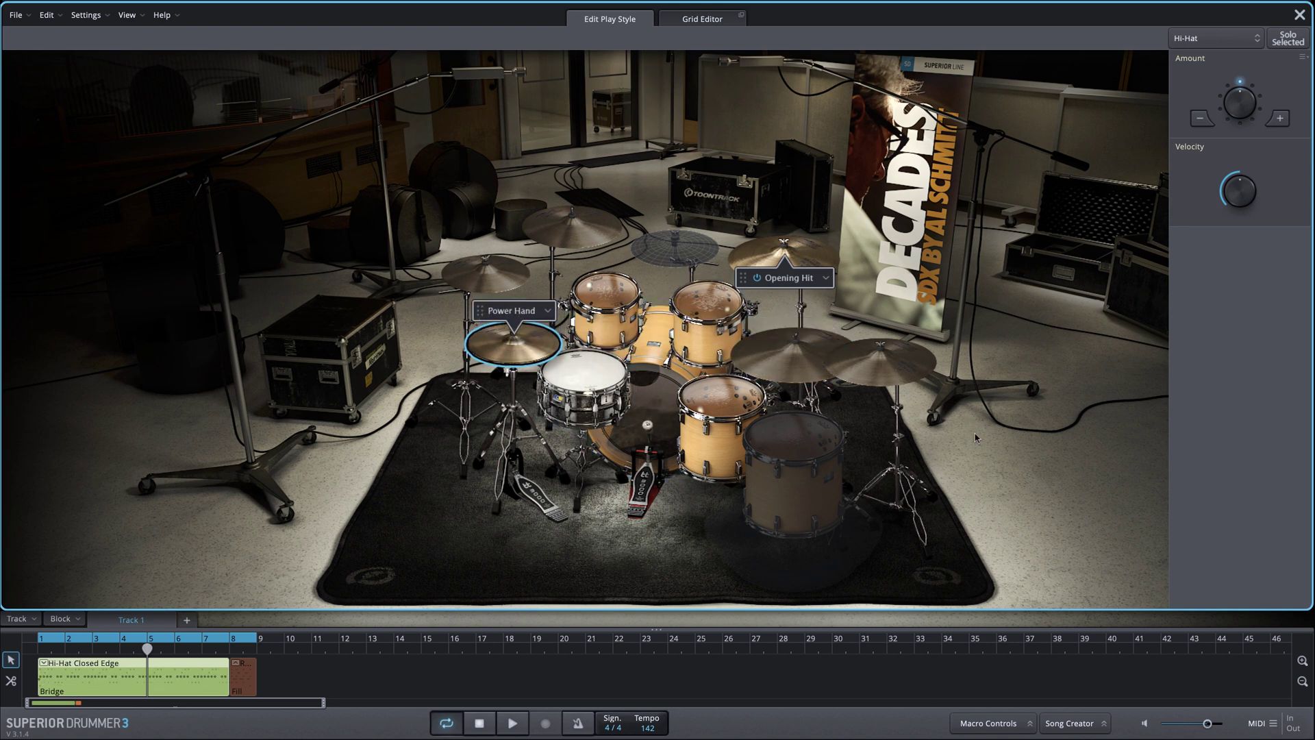
pyautogui.press('space')
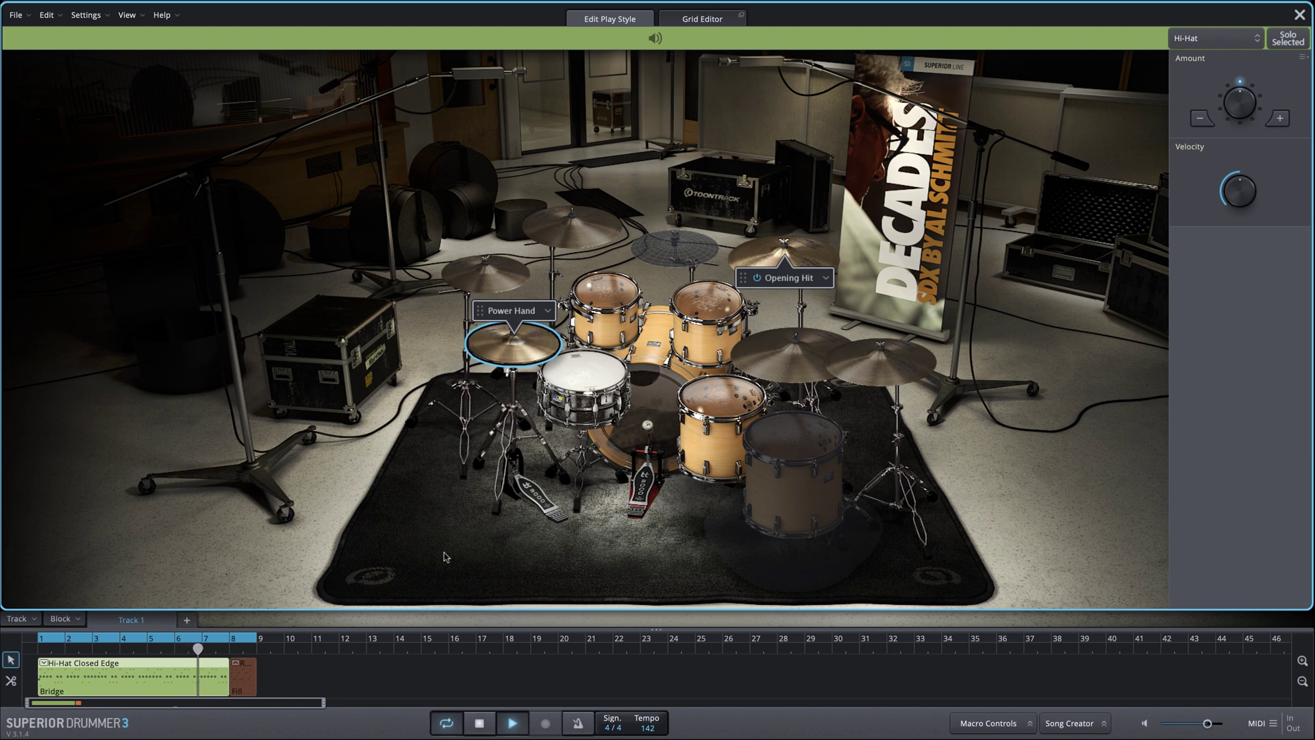
pyautogui.press('space')
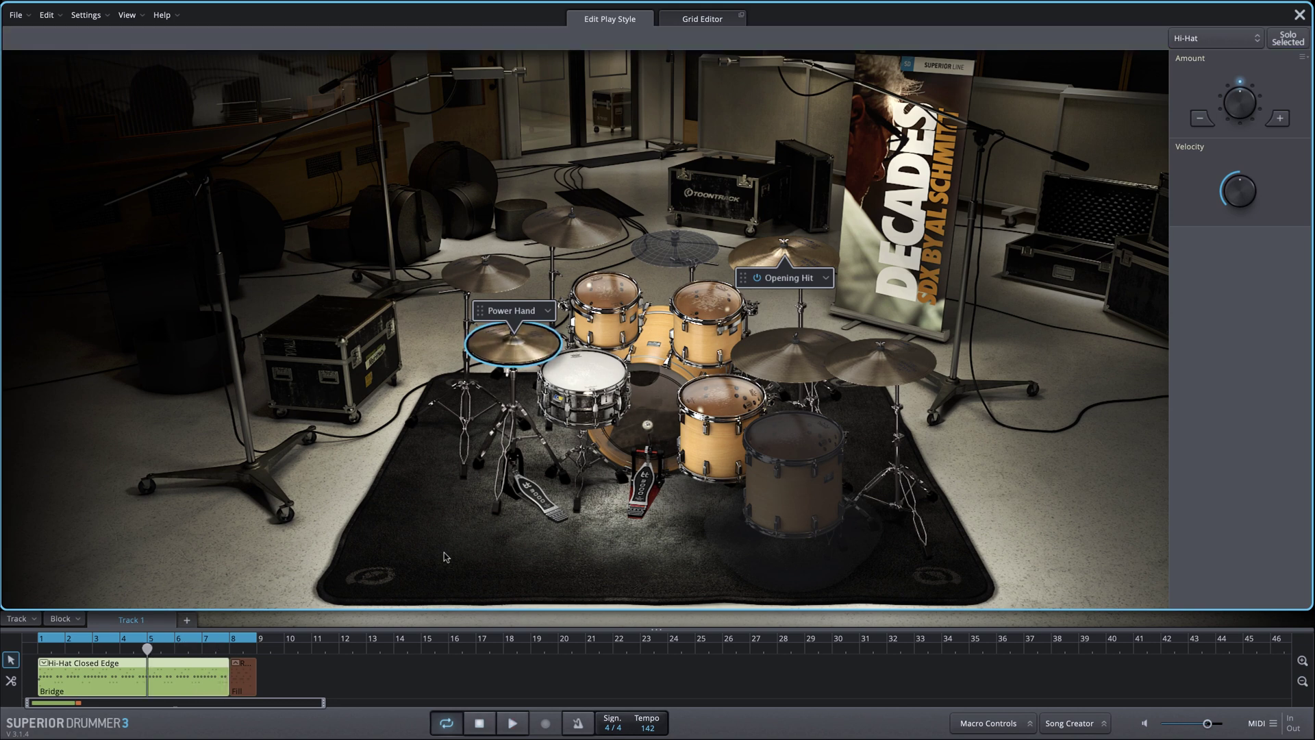
# Step: Set the hi-hat articulation to Open Edge 4 and audition the groove
pyautogui.rightClick(499, 359)
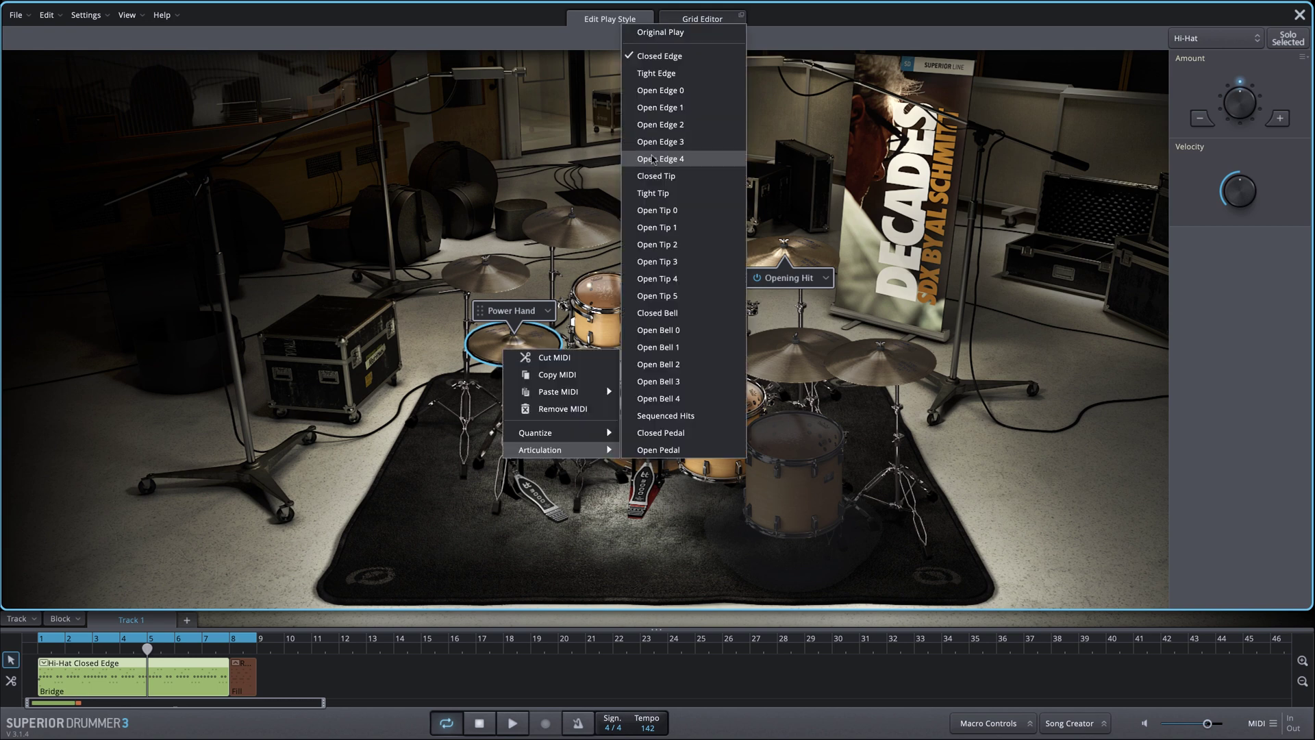
pyautogui.click(652, 160)
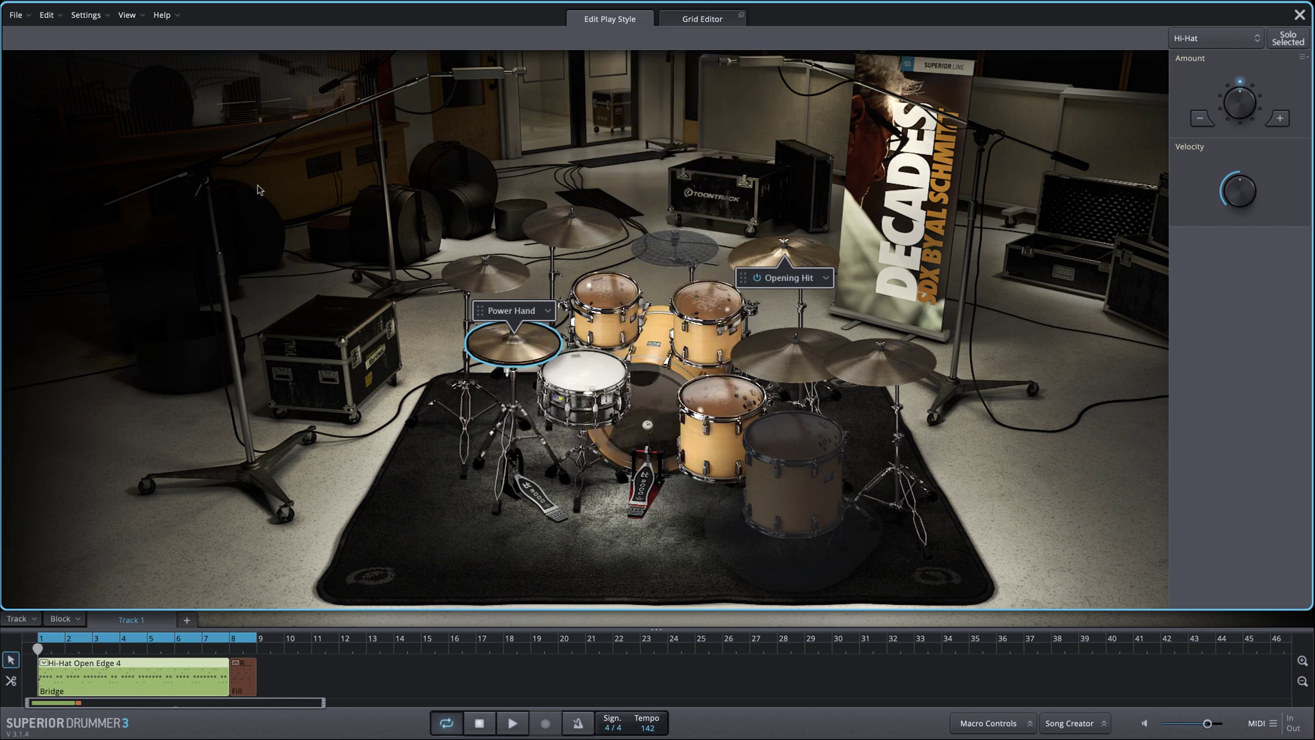
pyautogui.press('space')
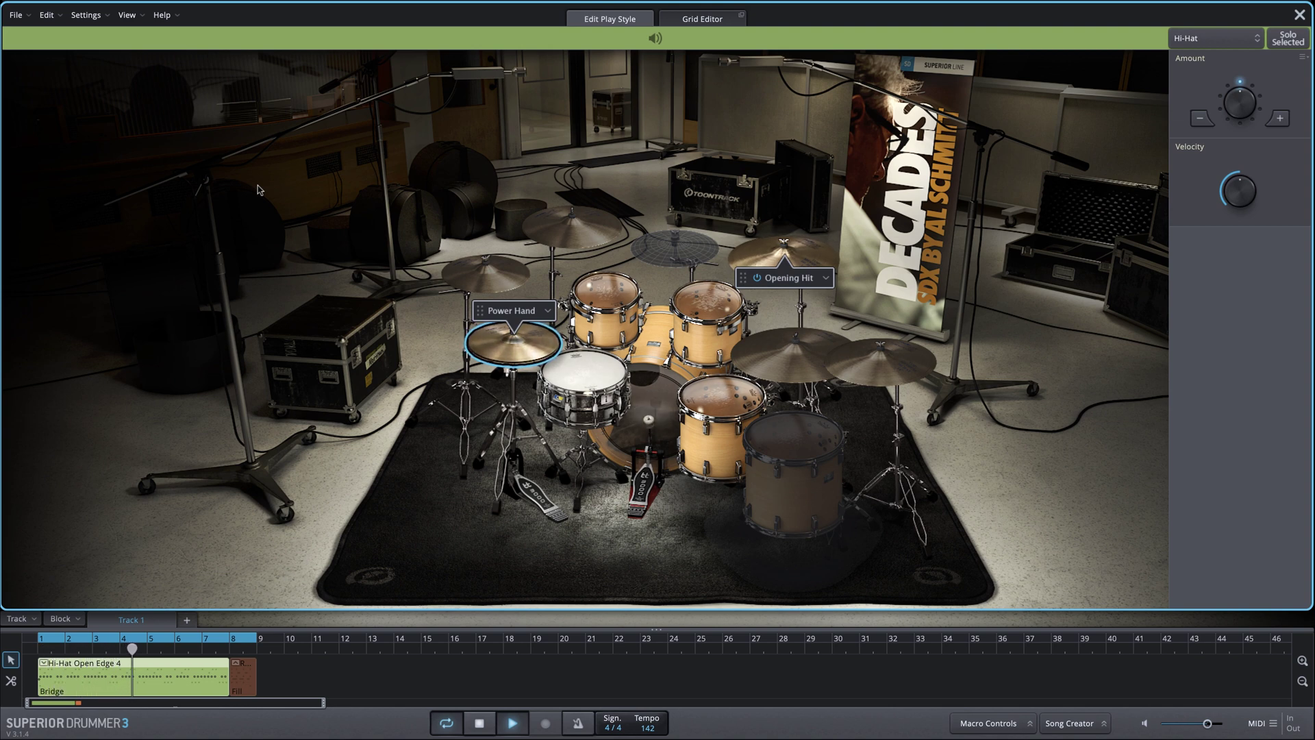
pyautogui.press('space')
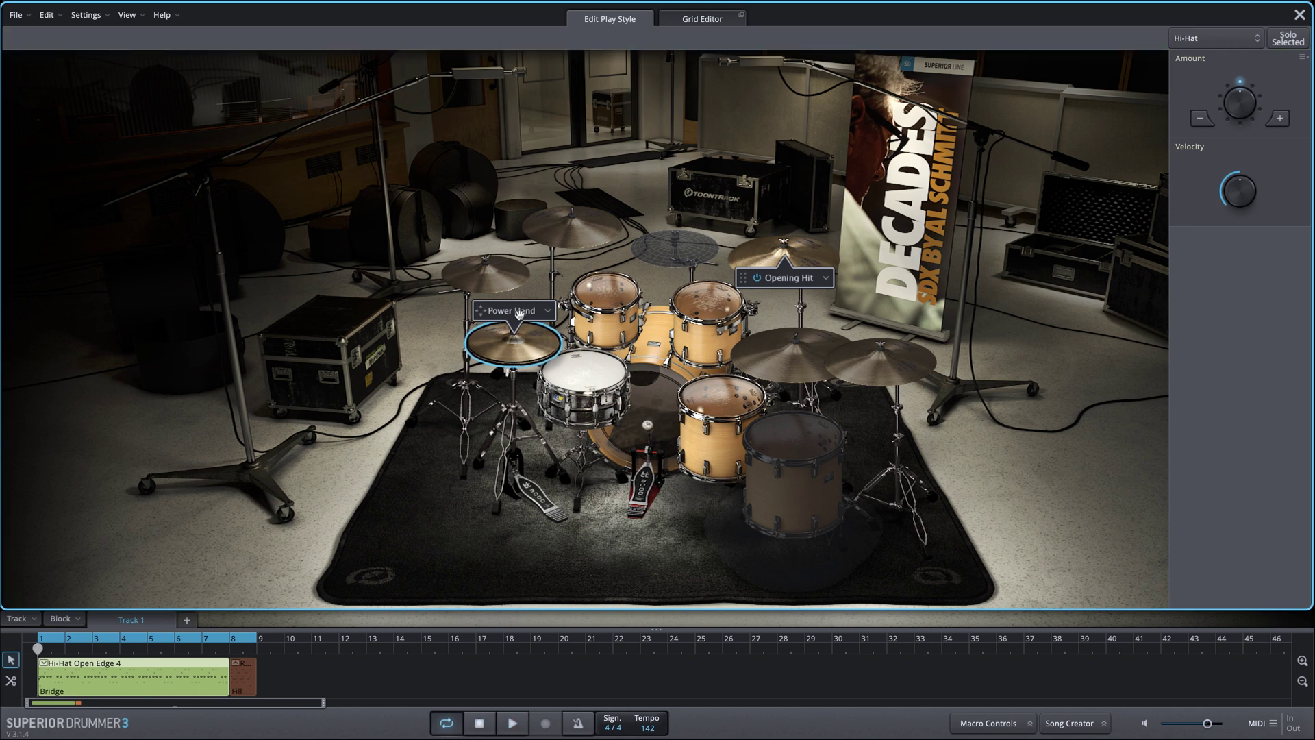
# Step: Move the power hand back to the ride and set its articulation to Edge
pyautogui.moveTo(518, 314); pyautogui.dragTo(790, 357)
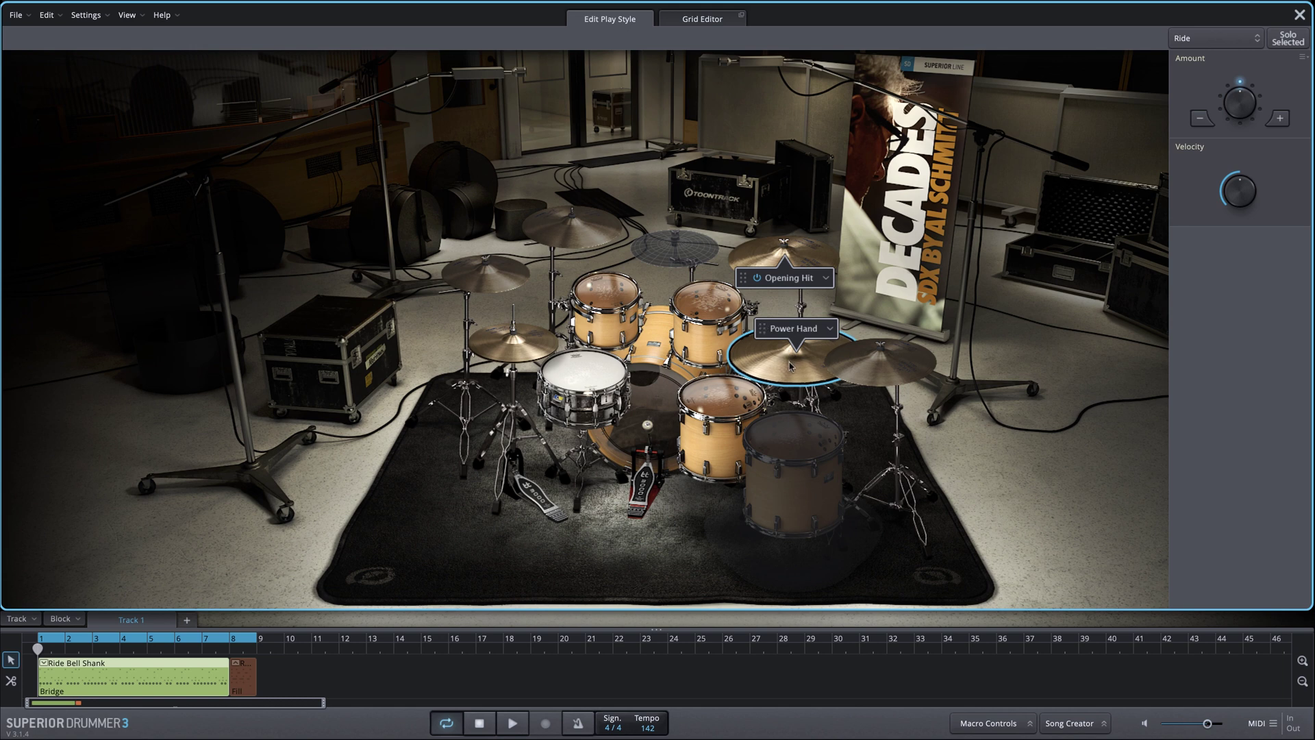
pyautogui.rightClick(790, 360)
pyautogui.moveTo(836, 466)
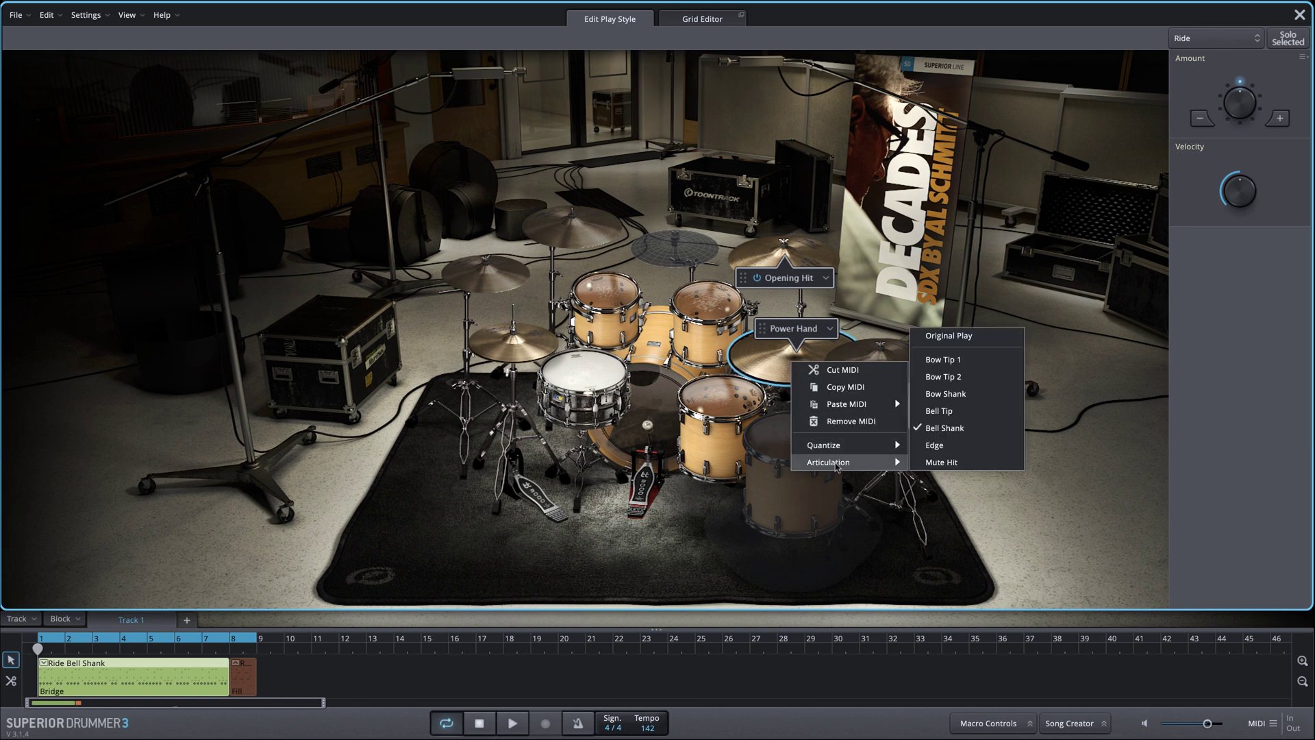
pyautogui.click(976, 446)
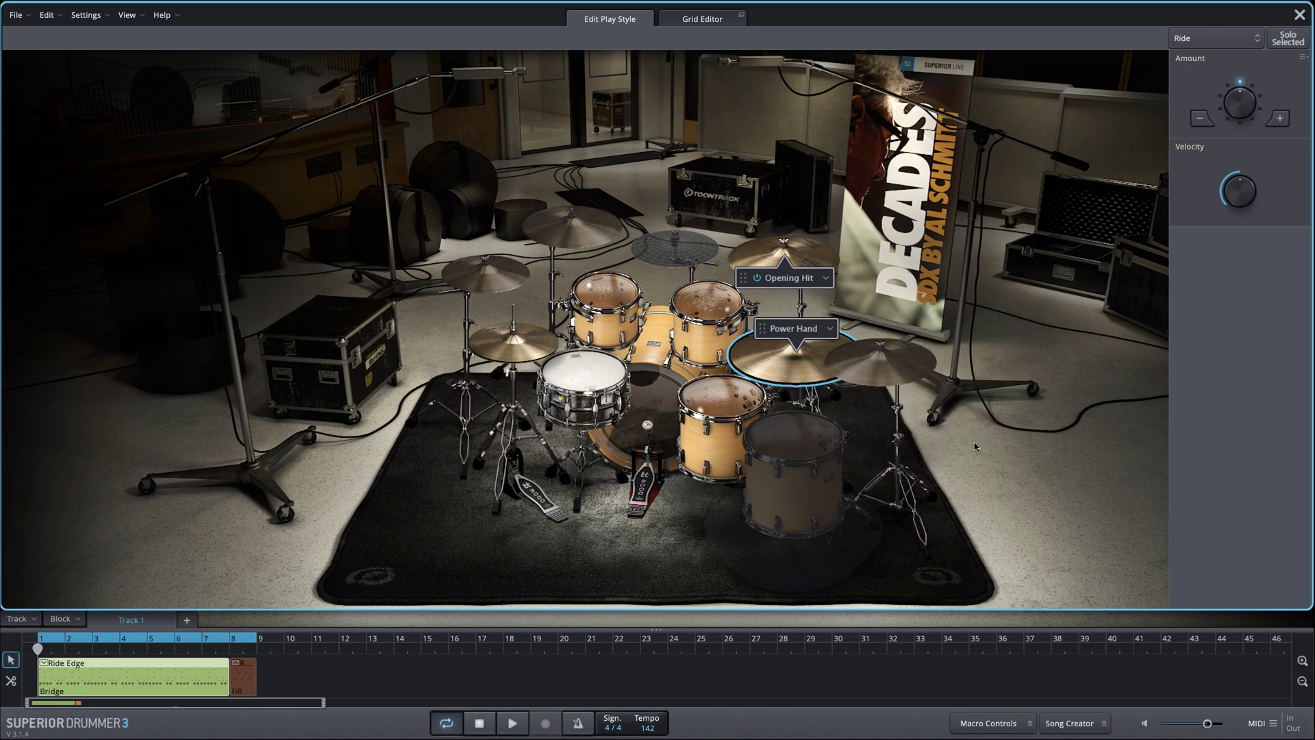
# Step: Confirm the ride plays Edge, then audition the Bridge groove
pyautogui.rightClick(765, 358)
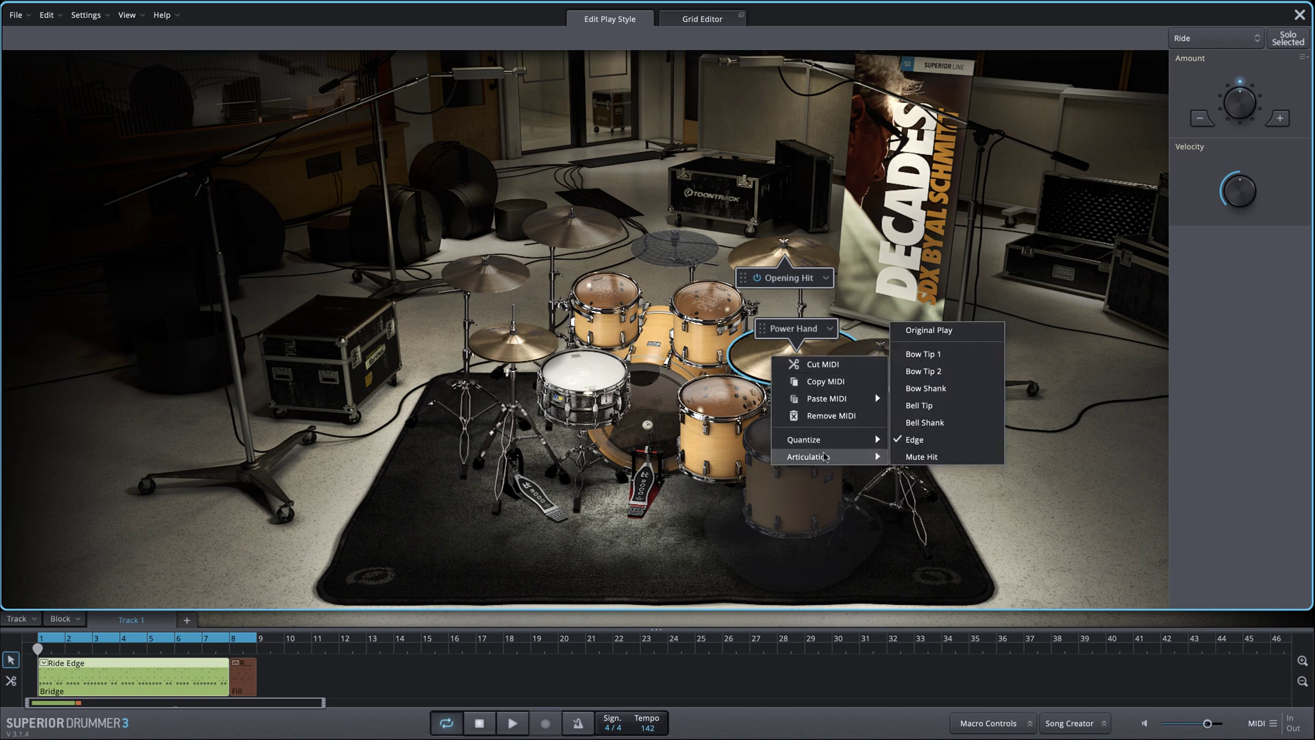
pyautogui.press('Escape')
pyautogui.press('Escape')
pyautogui.press('space')
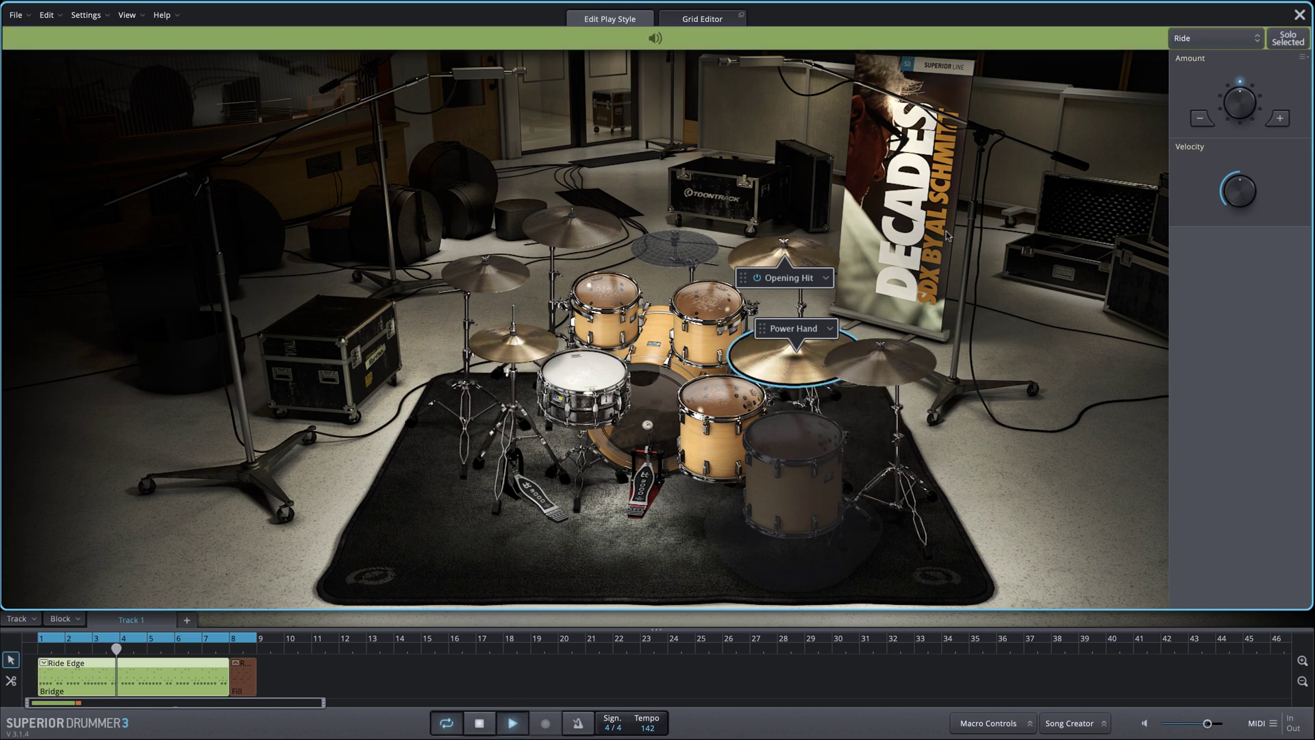
pyautogui.press('space')
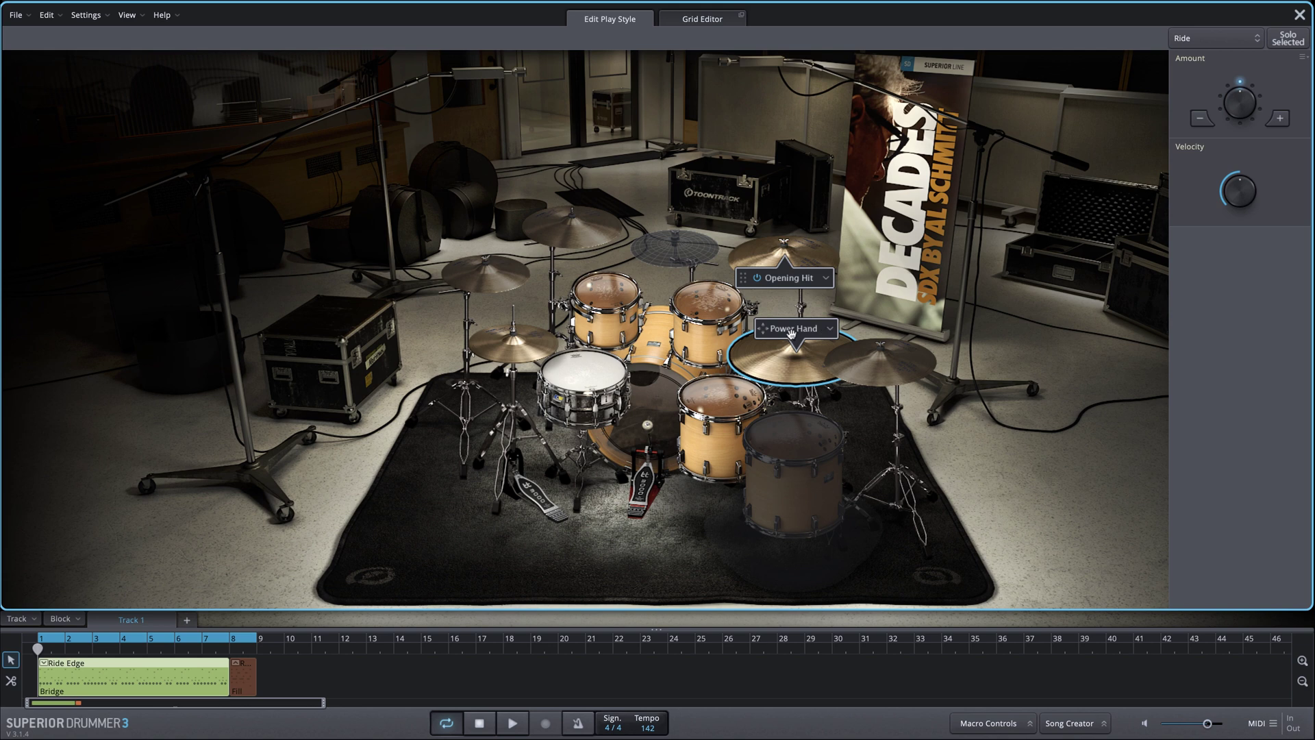
# Step: Move the power hand onto Cymbal 2 and audition the crash version
pyautogui.moveTo(793, 332); pyautogui.dragTo(573, 202)
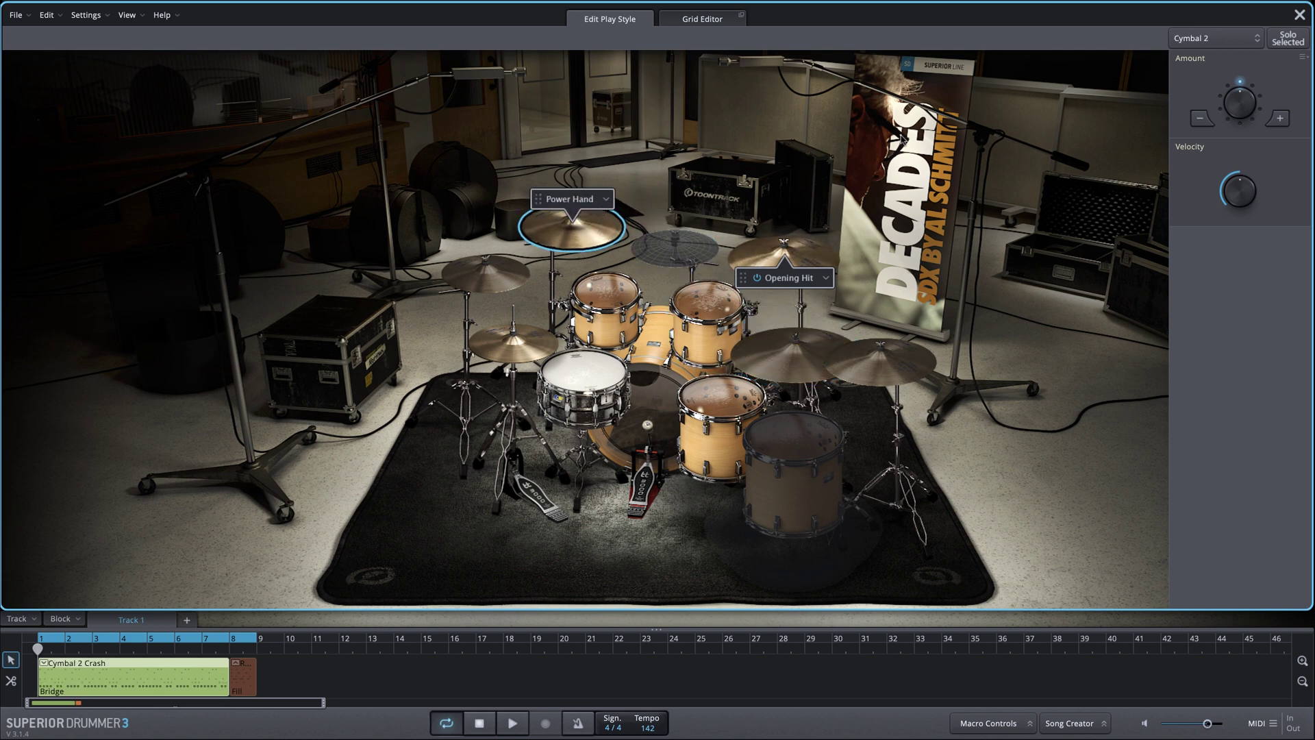
pyautogui.press('space')
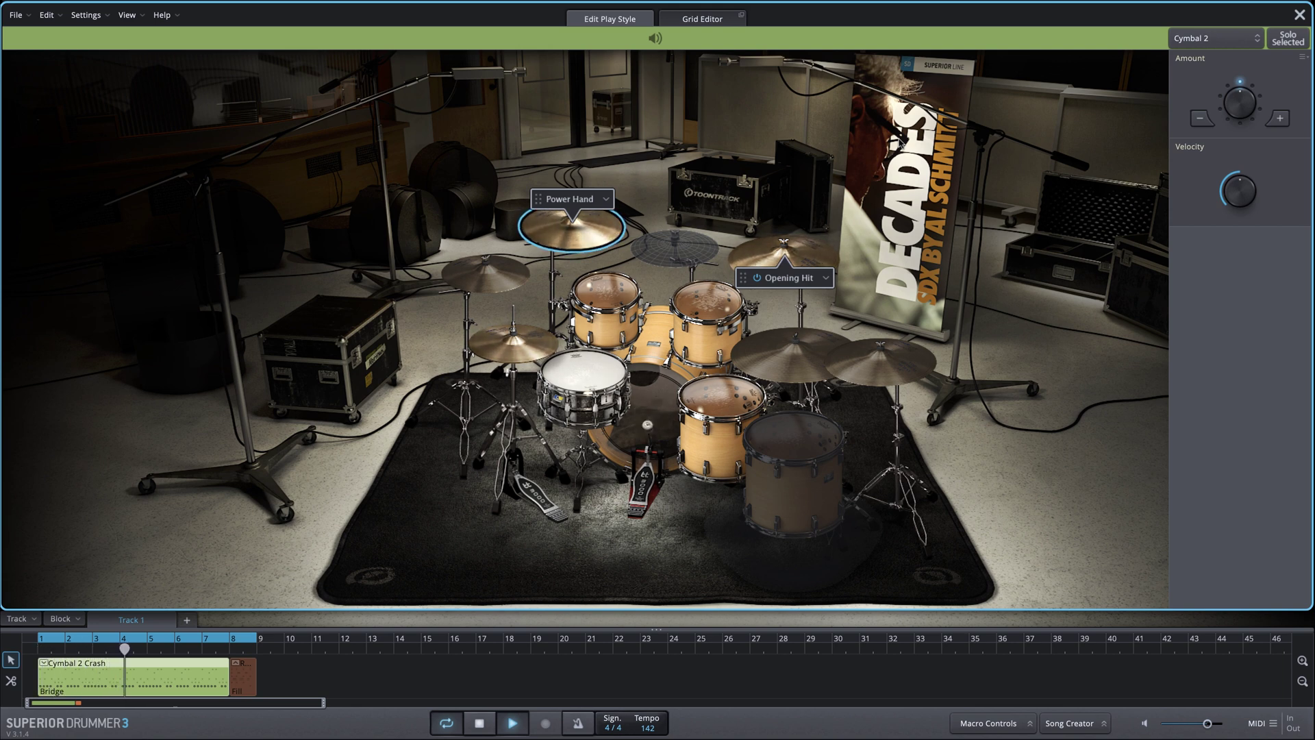
pyautogui.press('space')
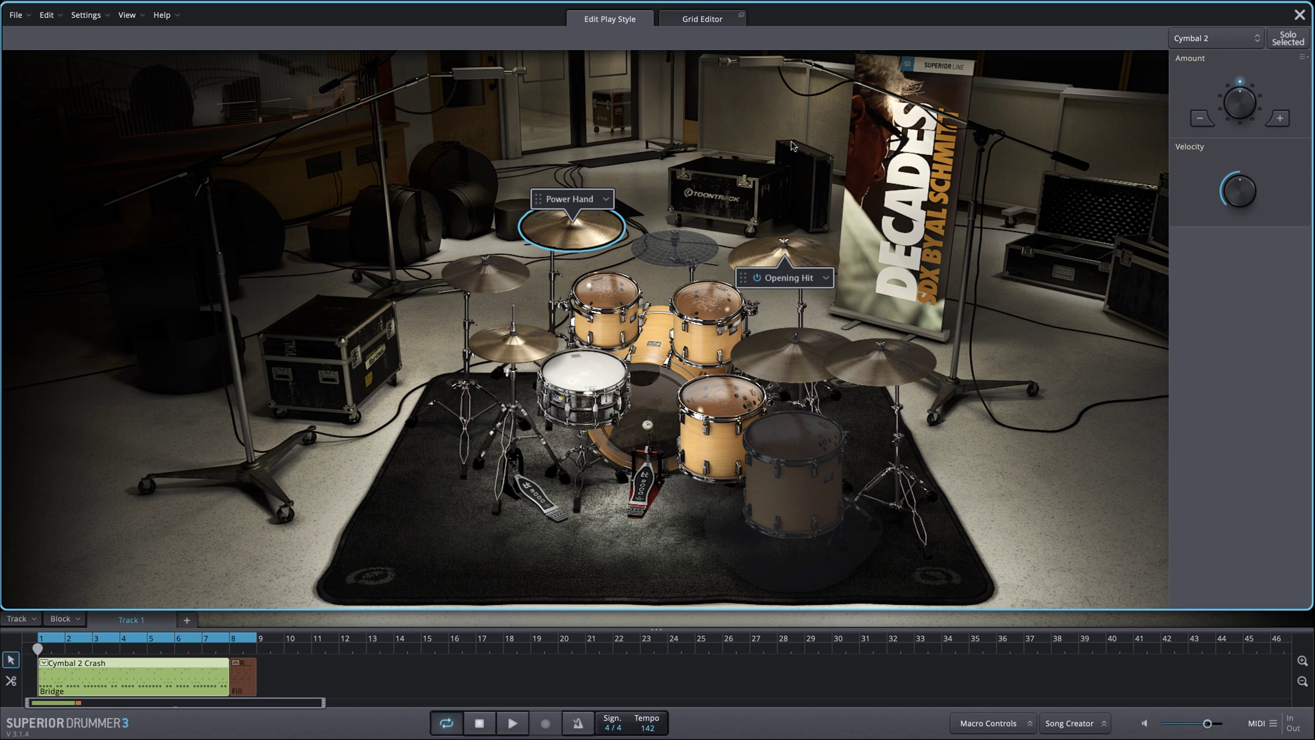
# Step: Try the power hand on Floortom 1 and audition it
pyautogui.moveTo(575, 199); pyautogui.dragTo(723, 377)
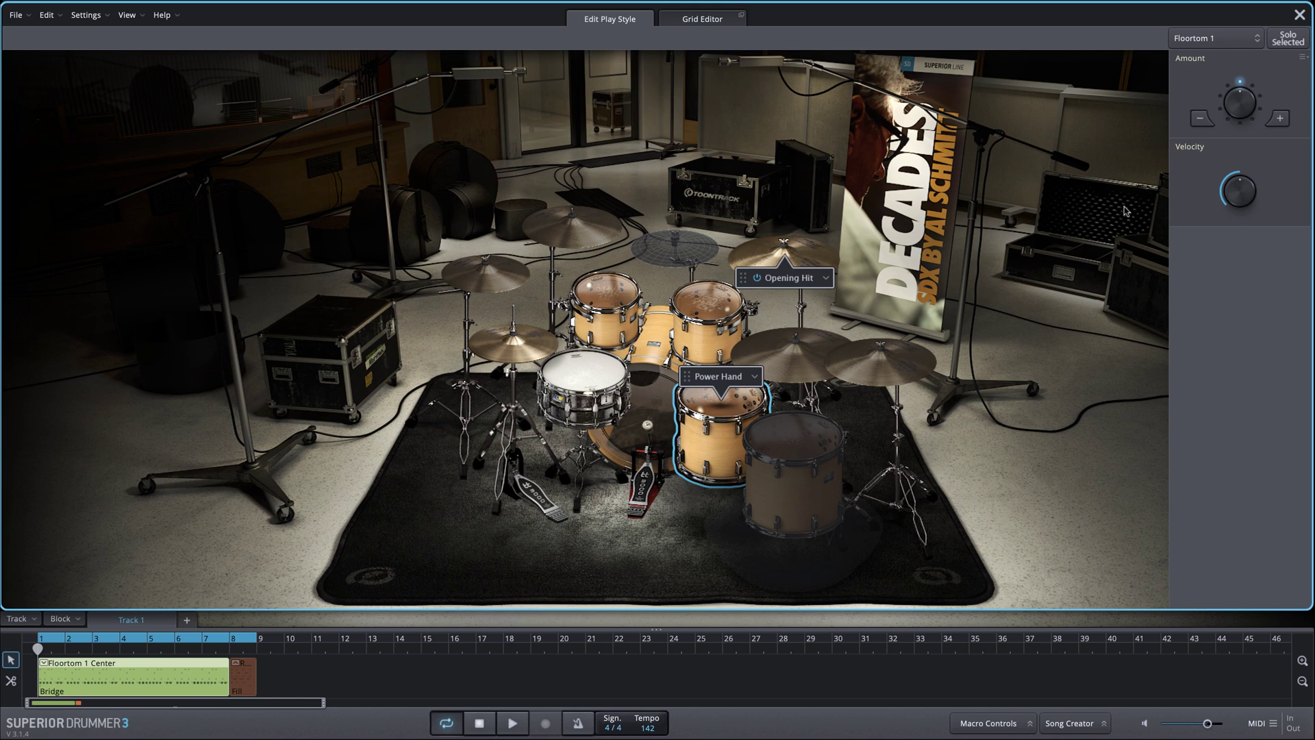
pyautogui.press('space')
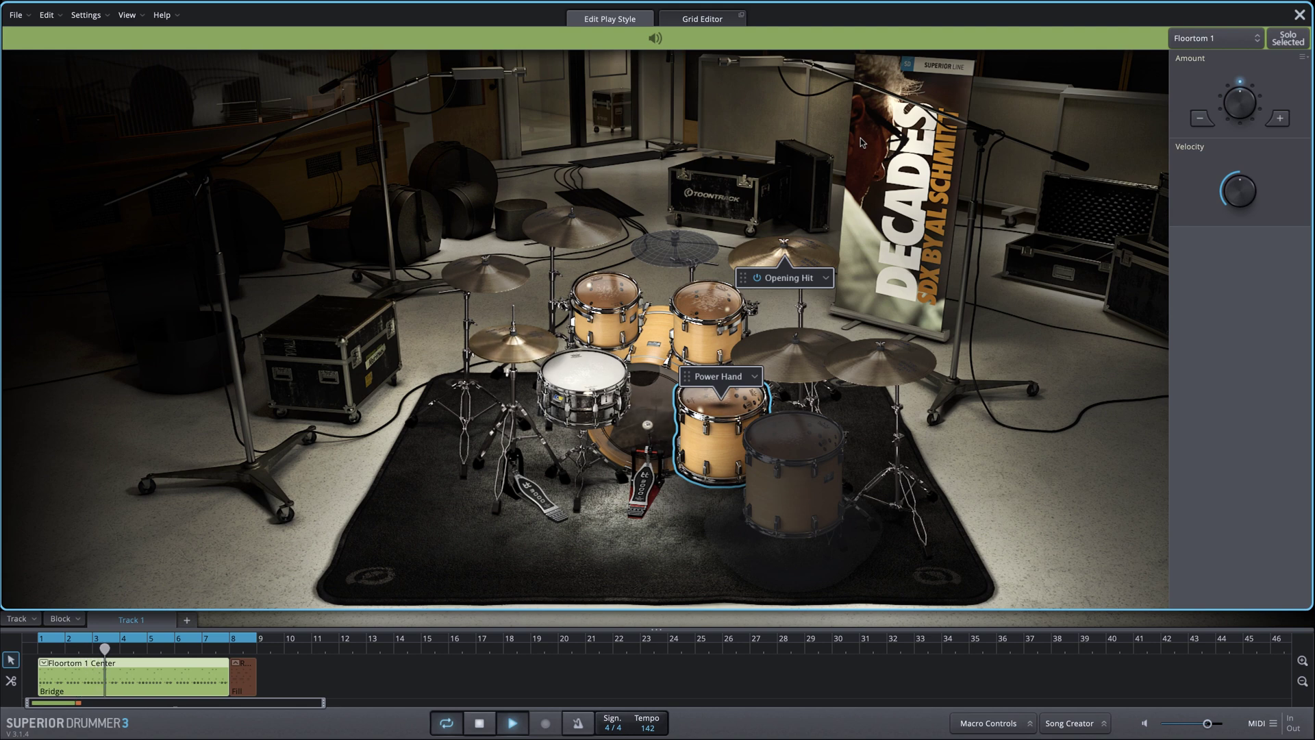
pyautogui.press('space')
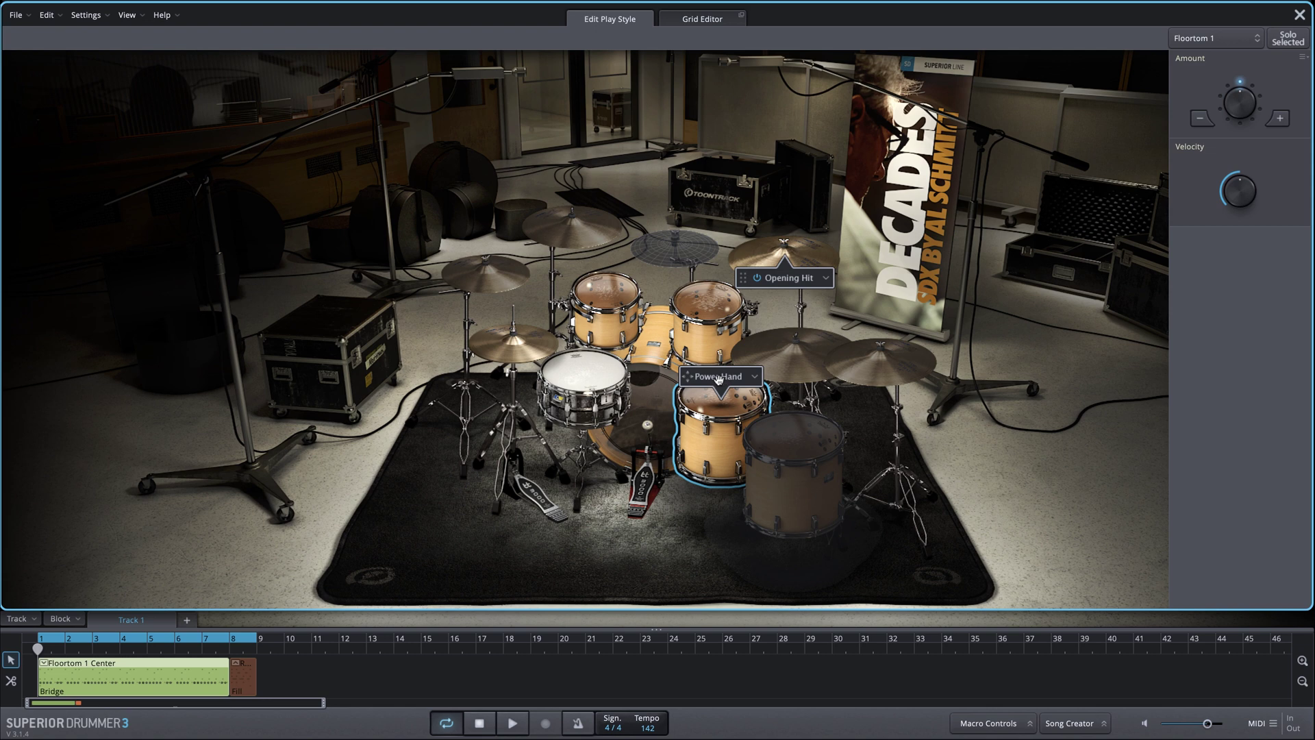
# Step: Return the power hand to the ride and audition the Bell Shank version
pyautogui.moveTo(718, 379); pyautogui.dragTo(768, 356)
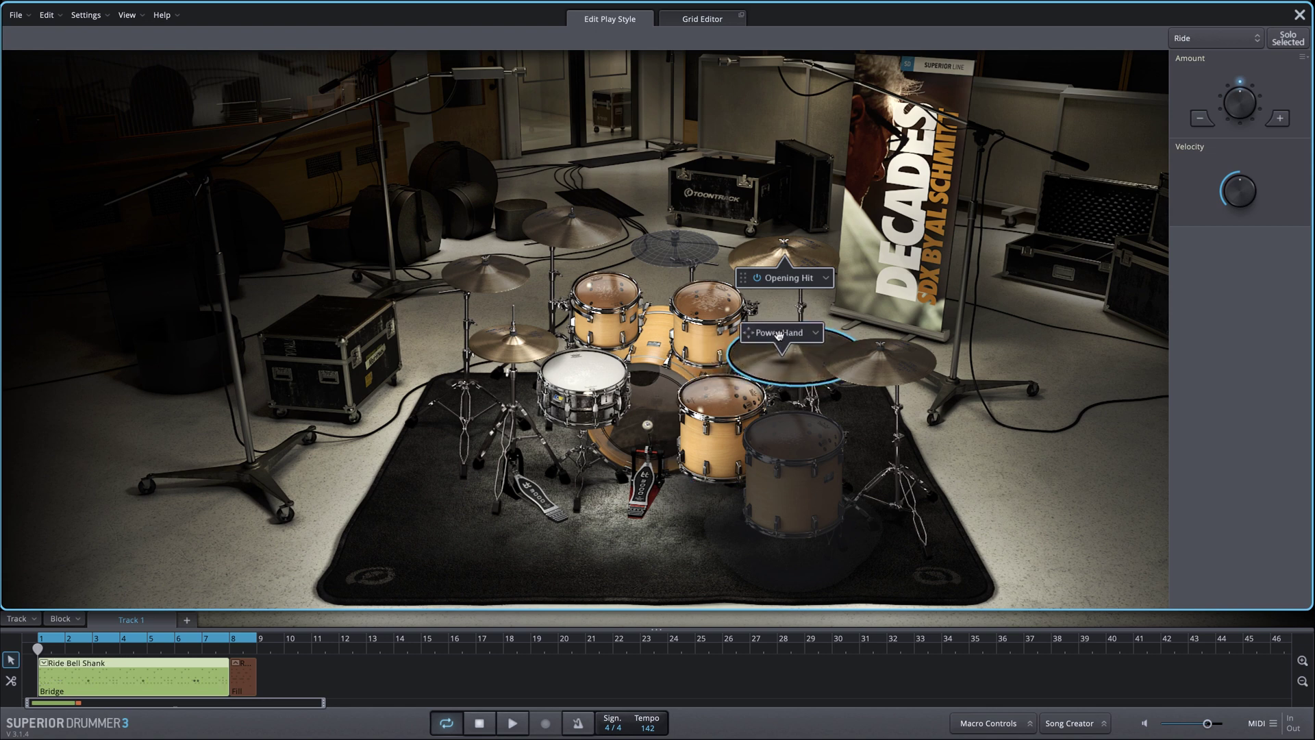
pyautogui.press('space')
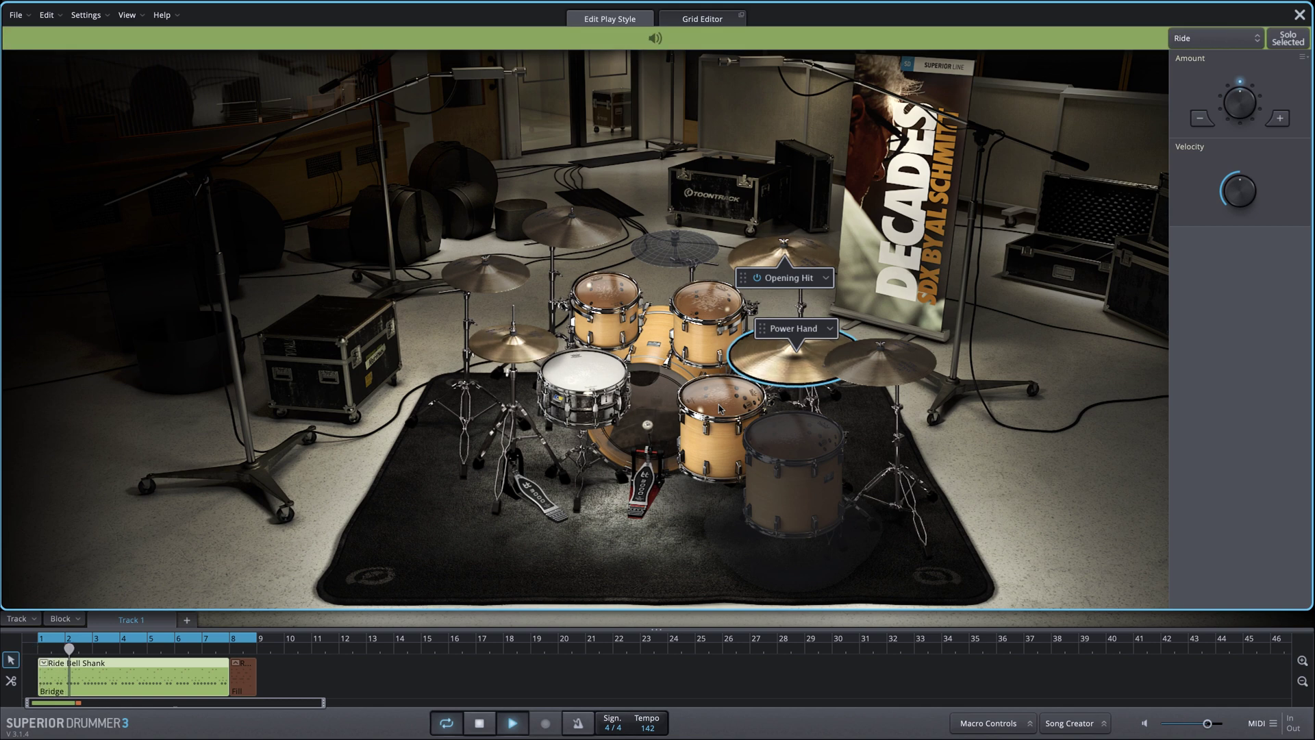
pyautogui.press('space')
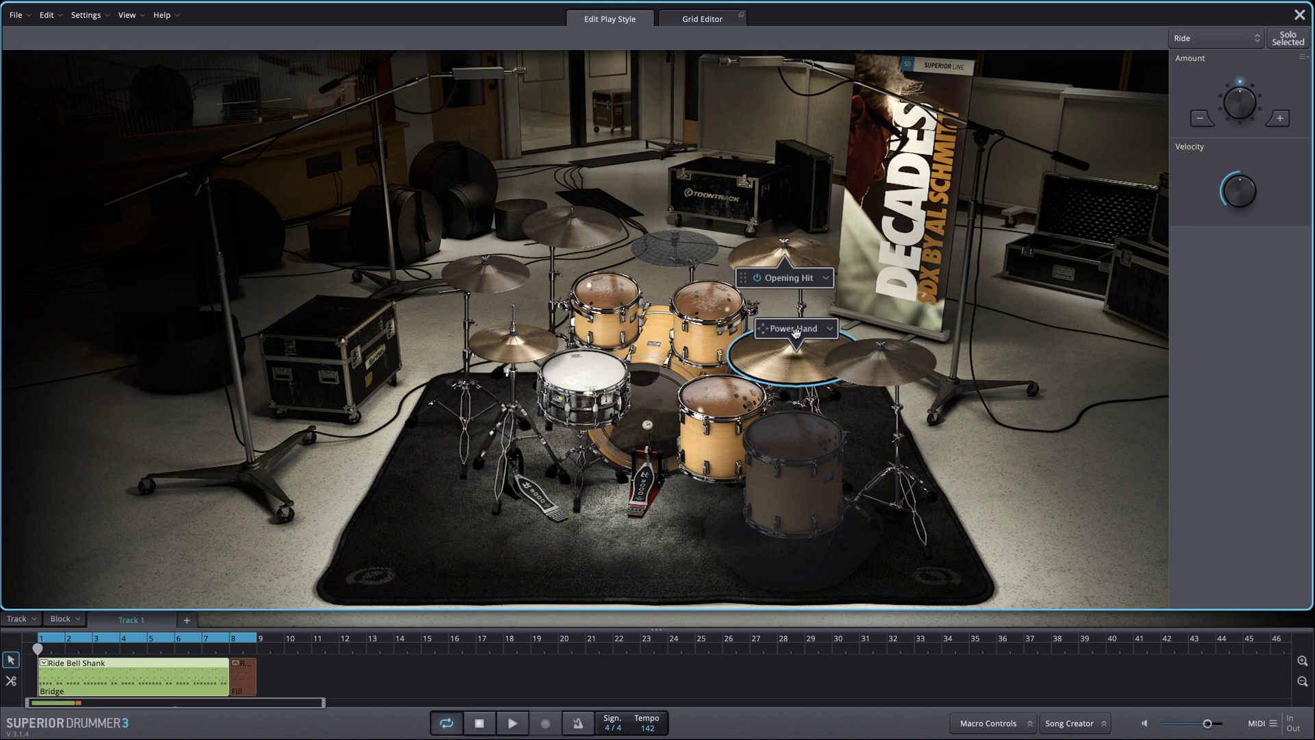
# Step: Move the power hand onto Floortom 2 with Center hits and audition it
pyautogui.moveTo(795, 332); pyautogui.dragTo(797, 418)
pyautogui.click(732, 392)
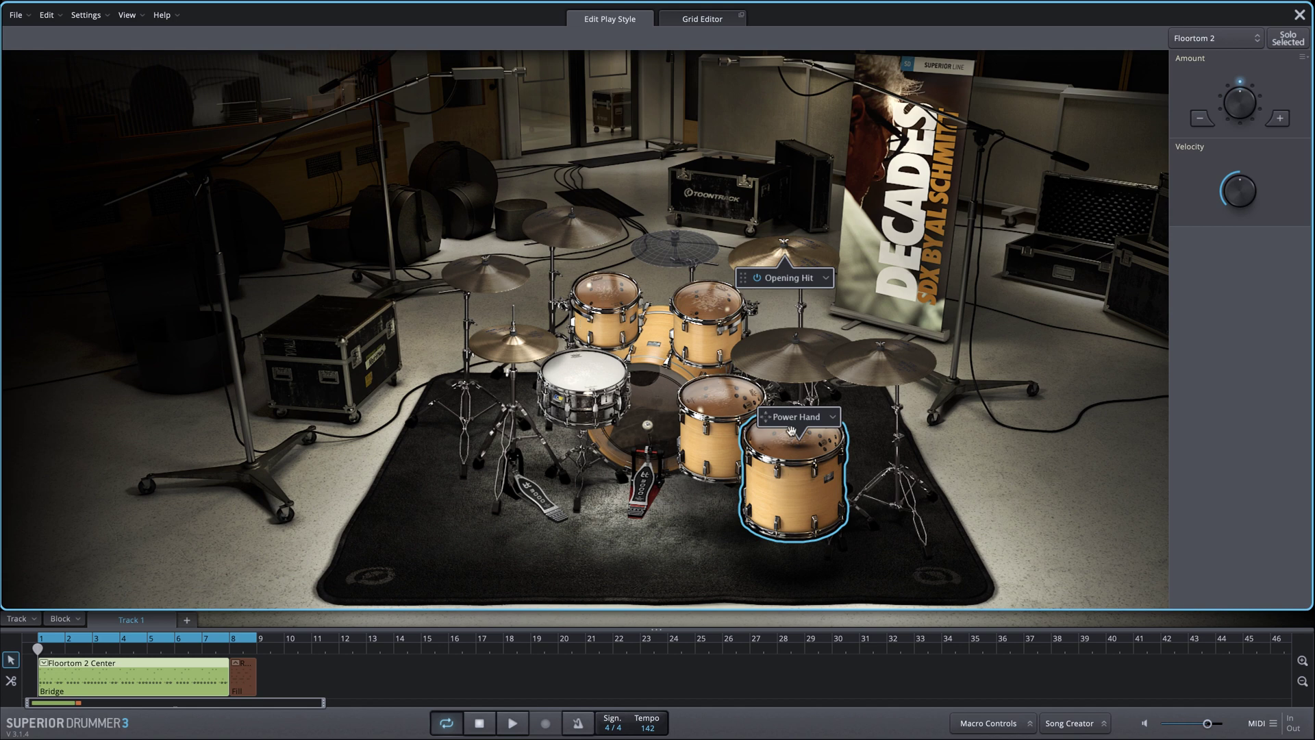
pyautogui.moveTo(795, 418)
pyautogui.mouseDown()
pyautogui.moveTo(793, 335)
pyautogui.moveTo(796, 420)
pyautogui.mouseUp()
pyautogui.press('space')
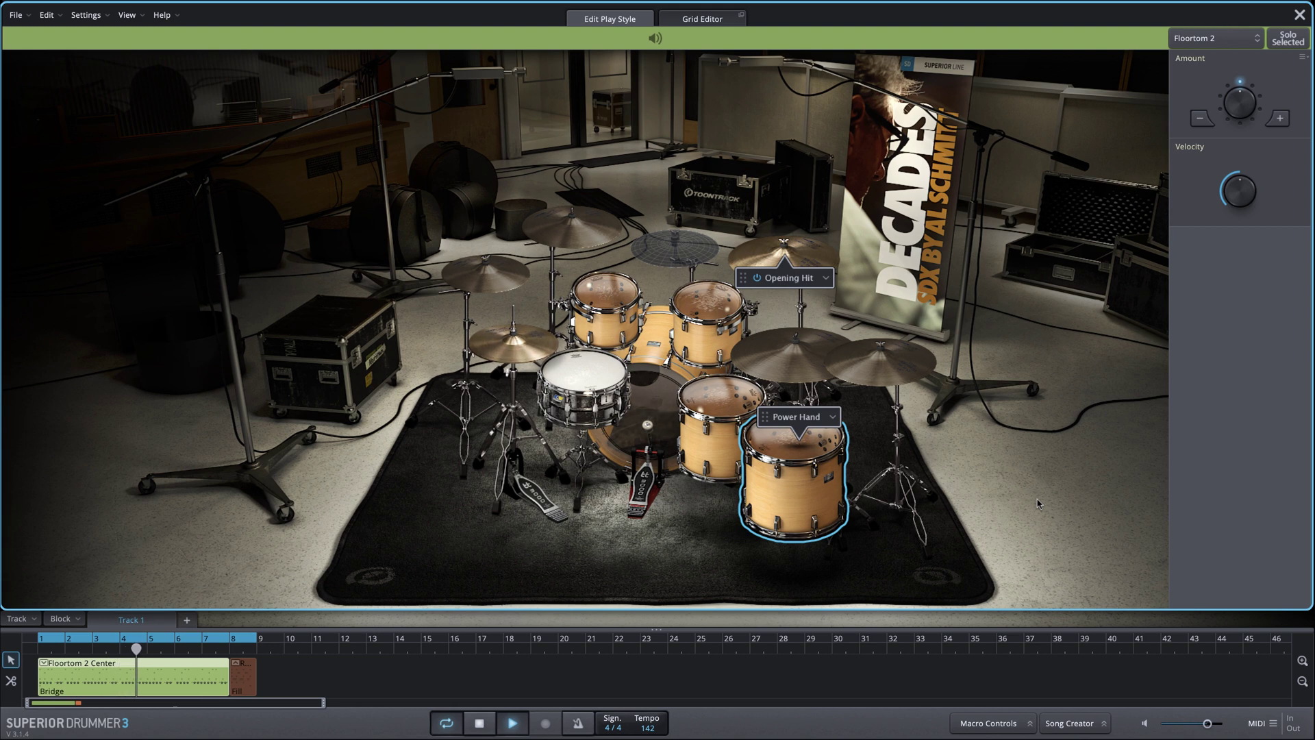
pyautogui.press('space')
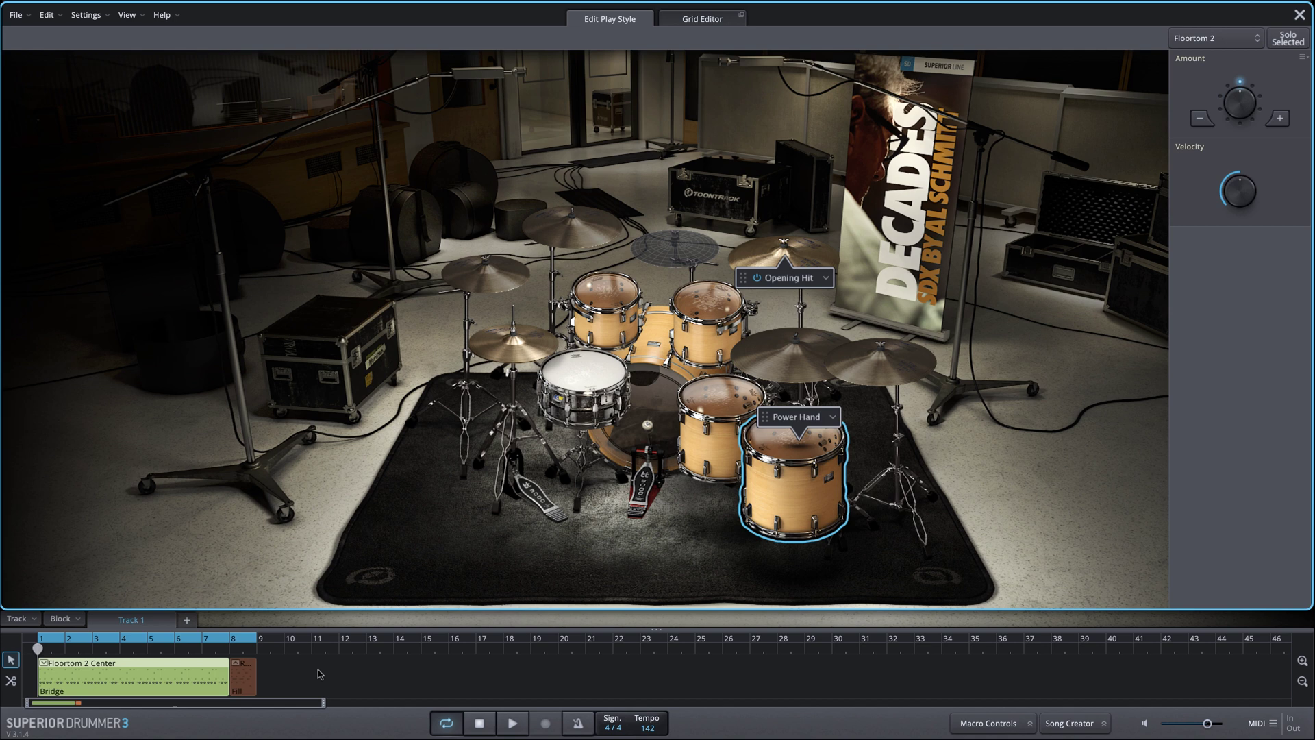
# Step: Select the Fill part and play it from bar 8 to check its instruments
pyautogui.click(243, 687)
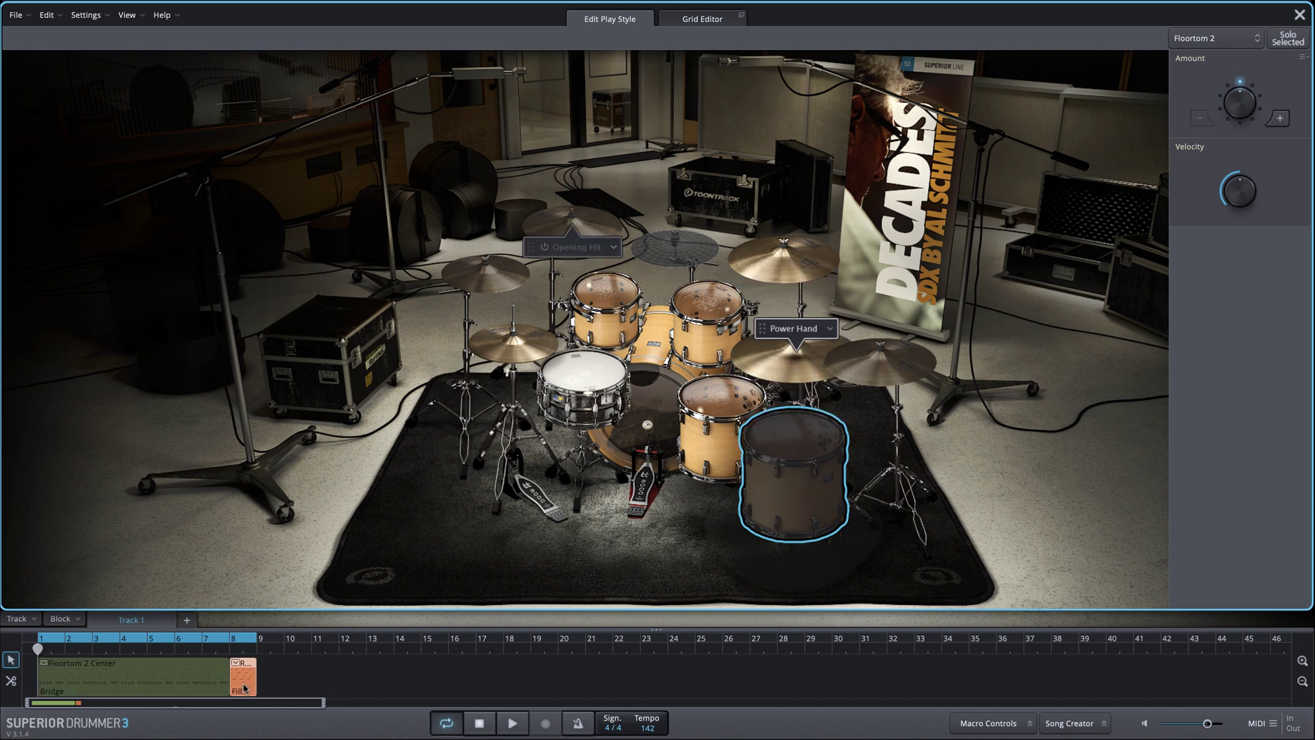
pyautogui.click(229, 647)
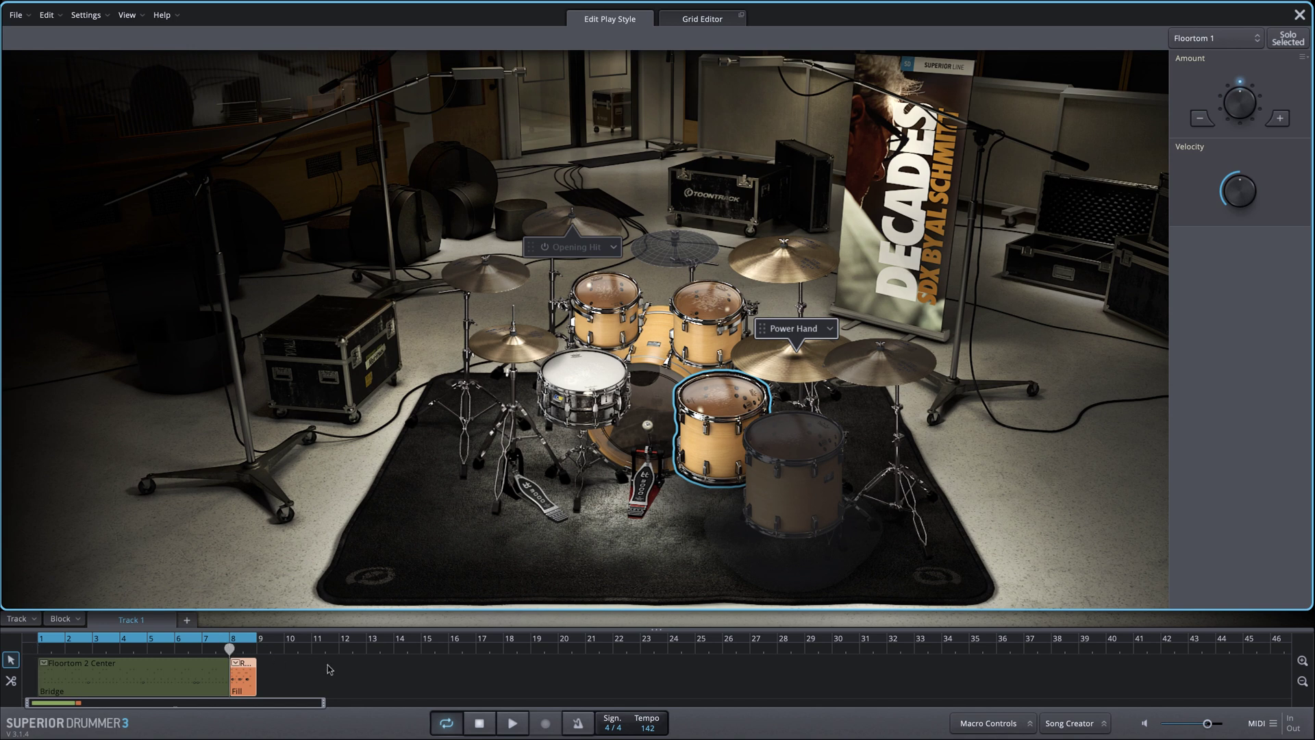
pyautogui.click(152, 679)
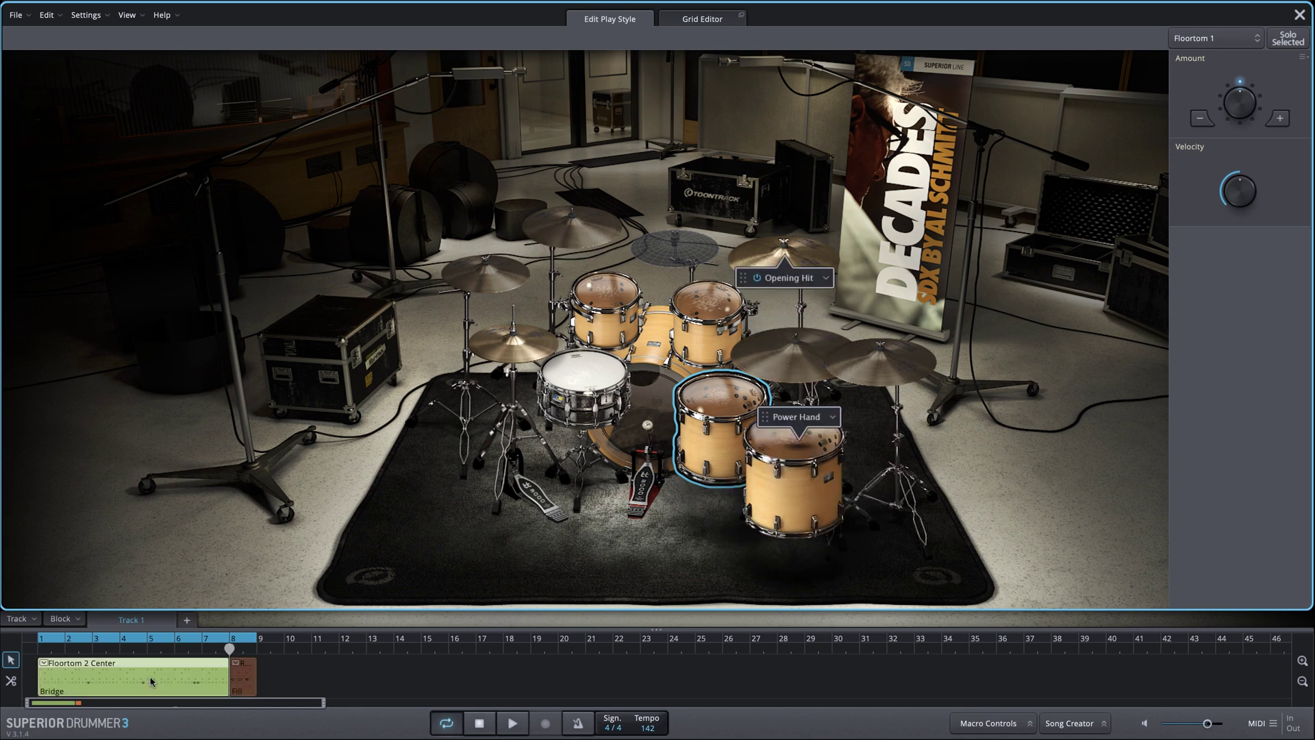
pyautogui.click(239, 686)
pyautogui.press('space')
# Step: Try the Bridge opening hit on Cymbal 1, then return it to Cymbal 4
pyautogui.click(180, 688)
pyautogui.moveTo(787, 280); pyautogui.dragTo(487, 296)
pyautogui.press('space')
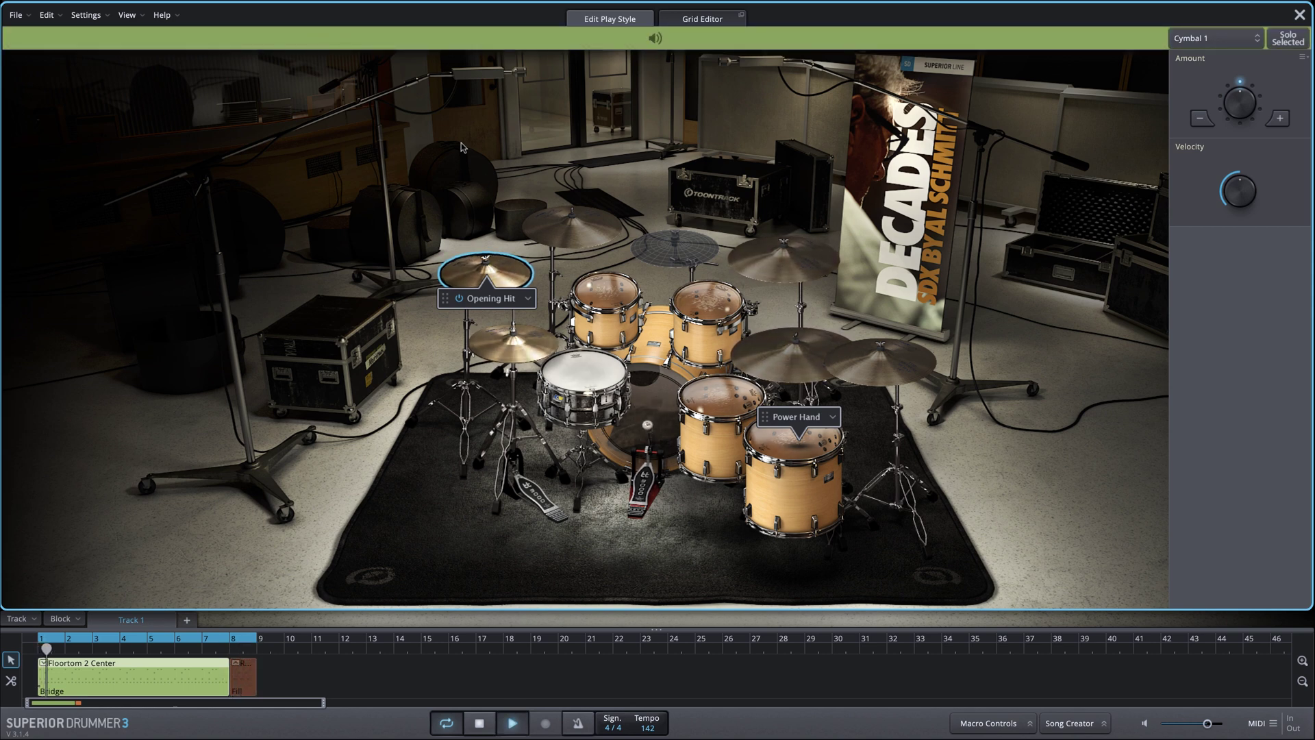
pyautogui.press('space')
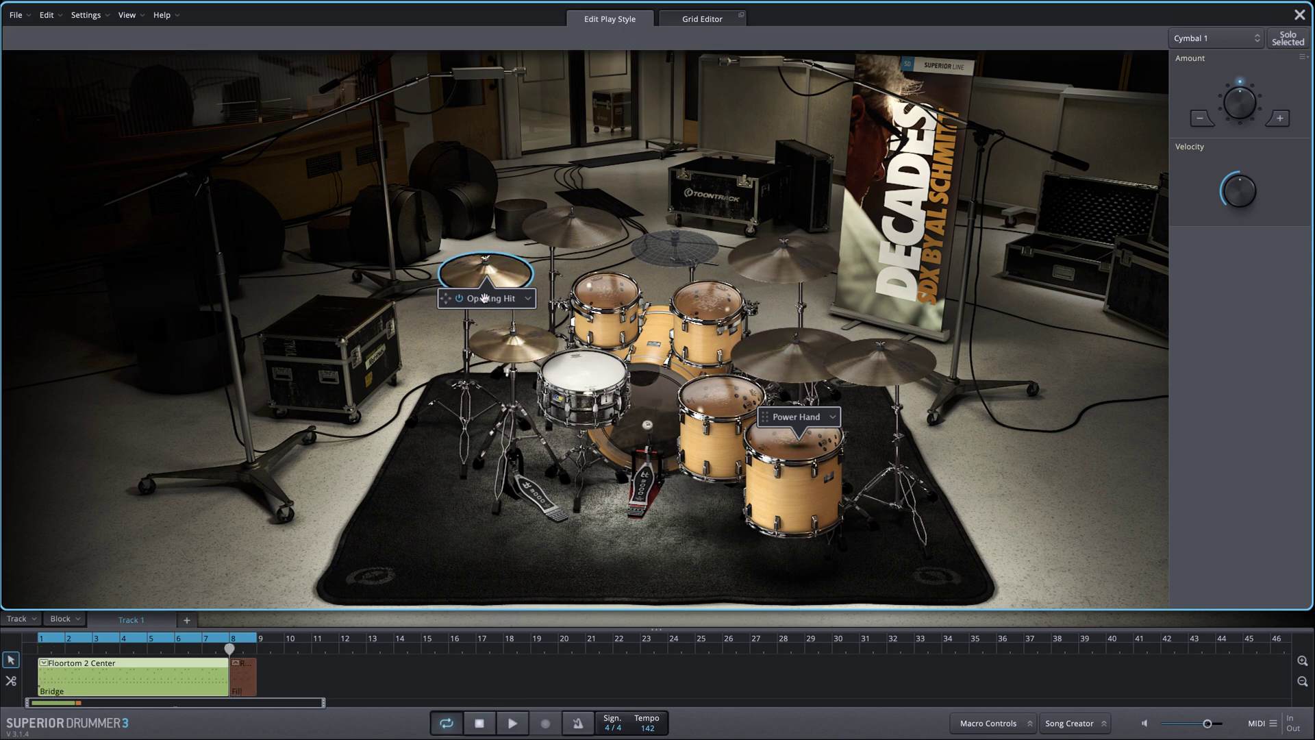
pyautogui.moveTo(483, 299); pyautogui.dragTo(794, 270)
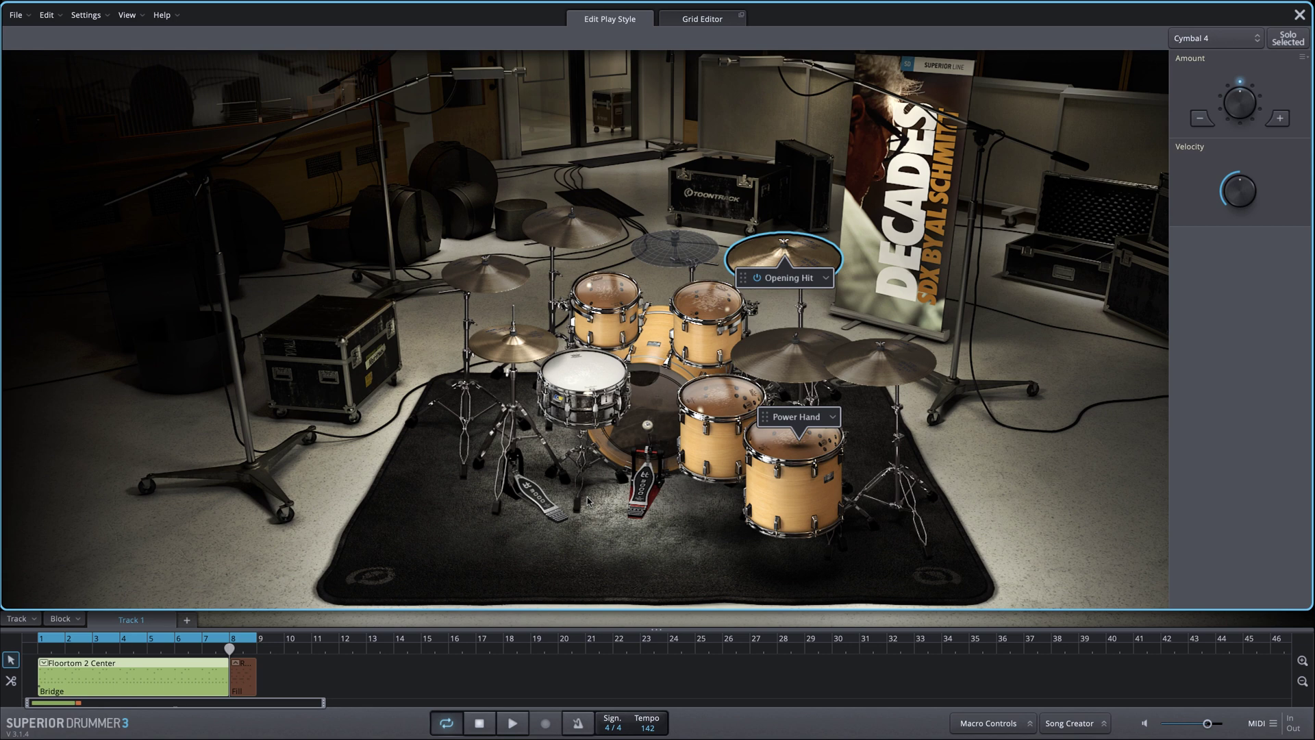
# Step: In the Fill part, change the Cymbal 4 crash articulation from Original Play to Muted Hit
pyautogui.click(237, 690)
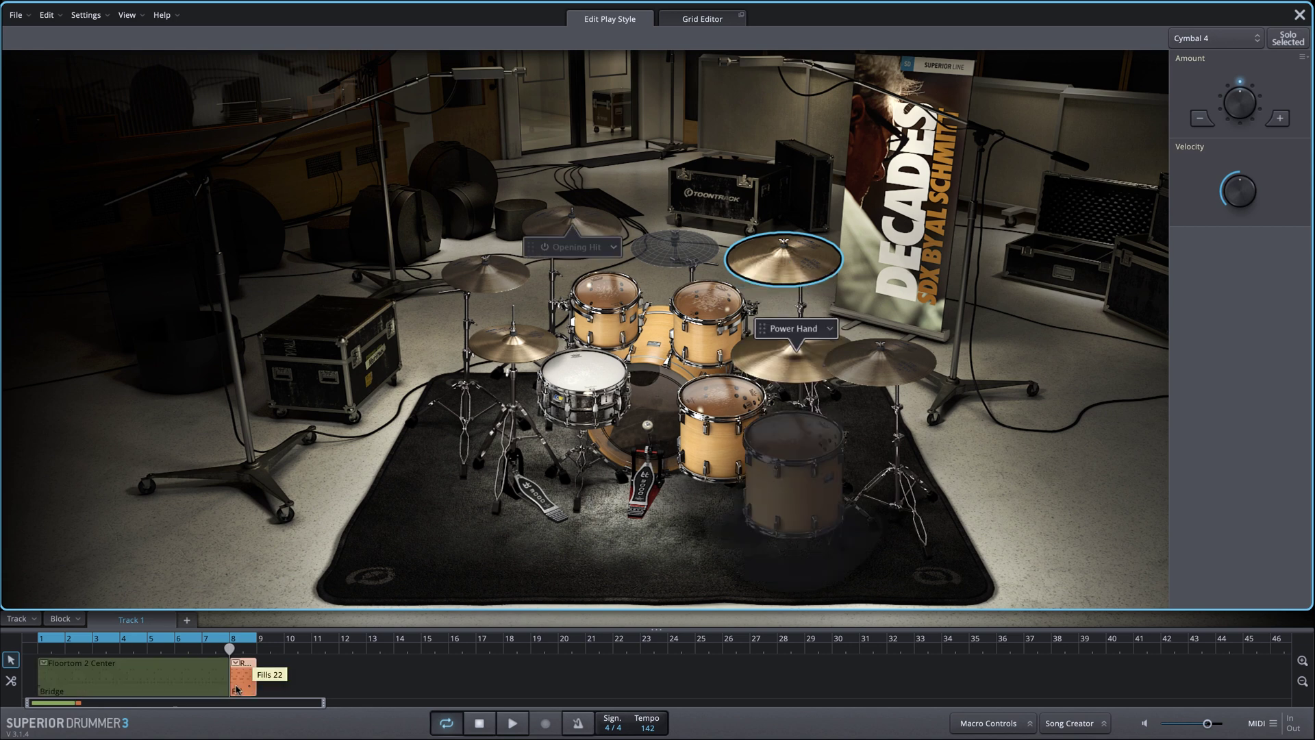
pyautogui.rightClick(775, 266)
pyautogui.moveTo(855, 371)
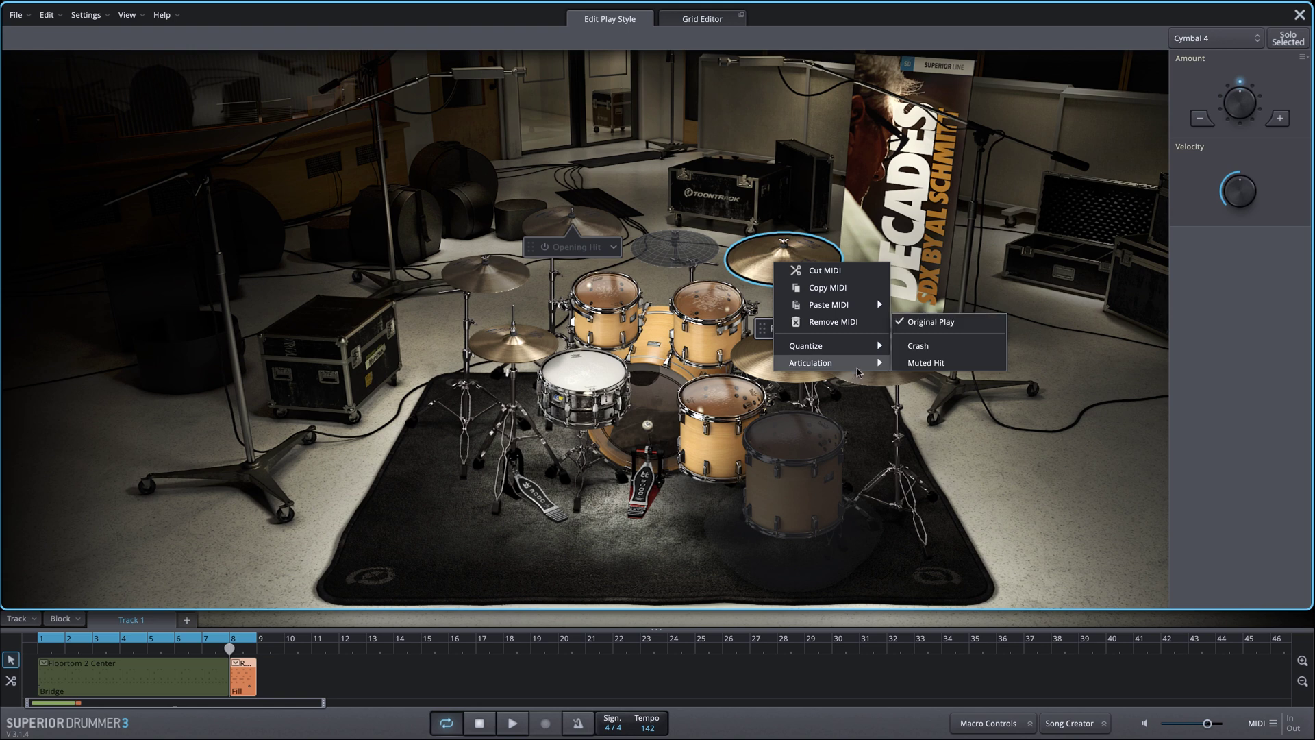
pyautogui.click(907, 367)
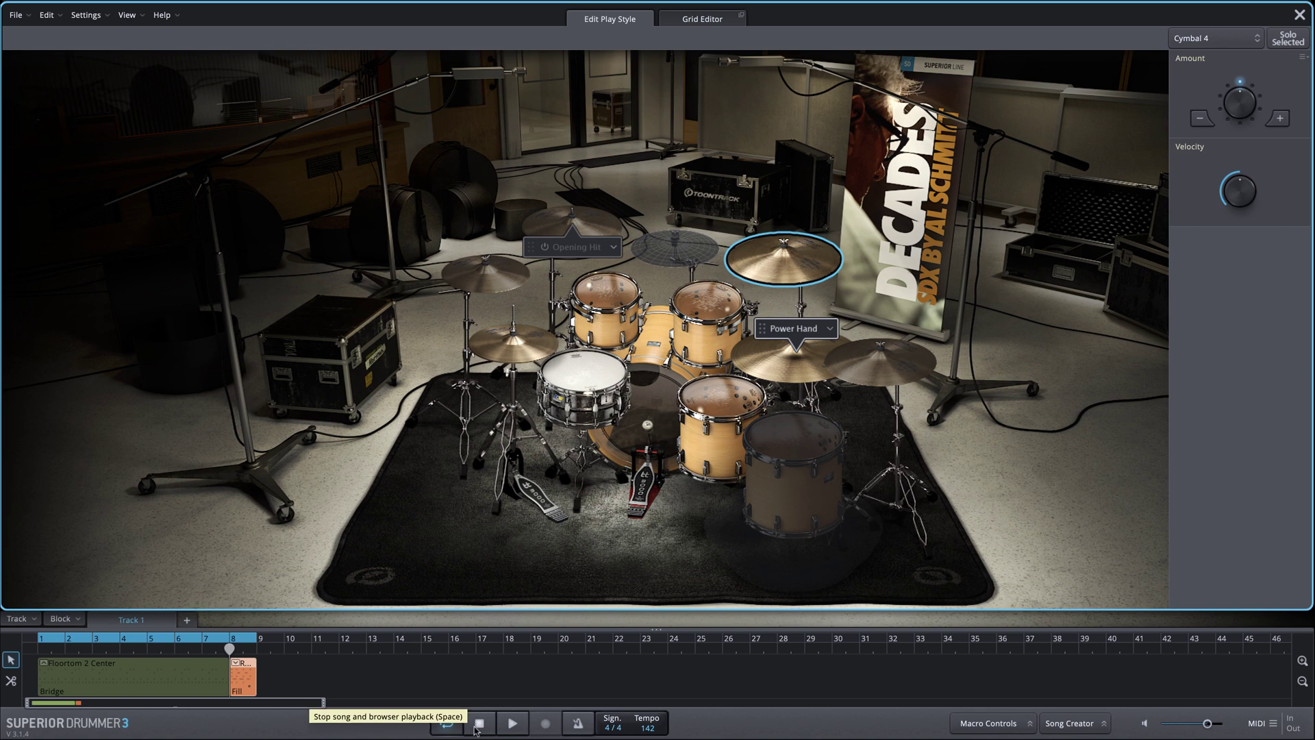
# Step: Select the Bridge part and audition its groove with the power hand on Floortom 2
pyautogui.click(163, 662)
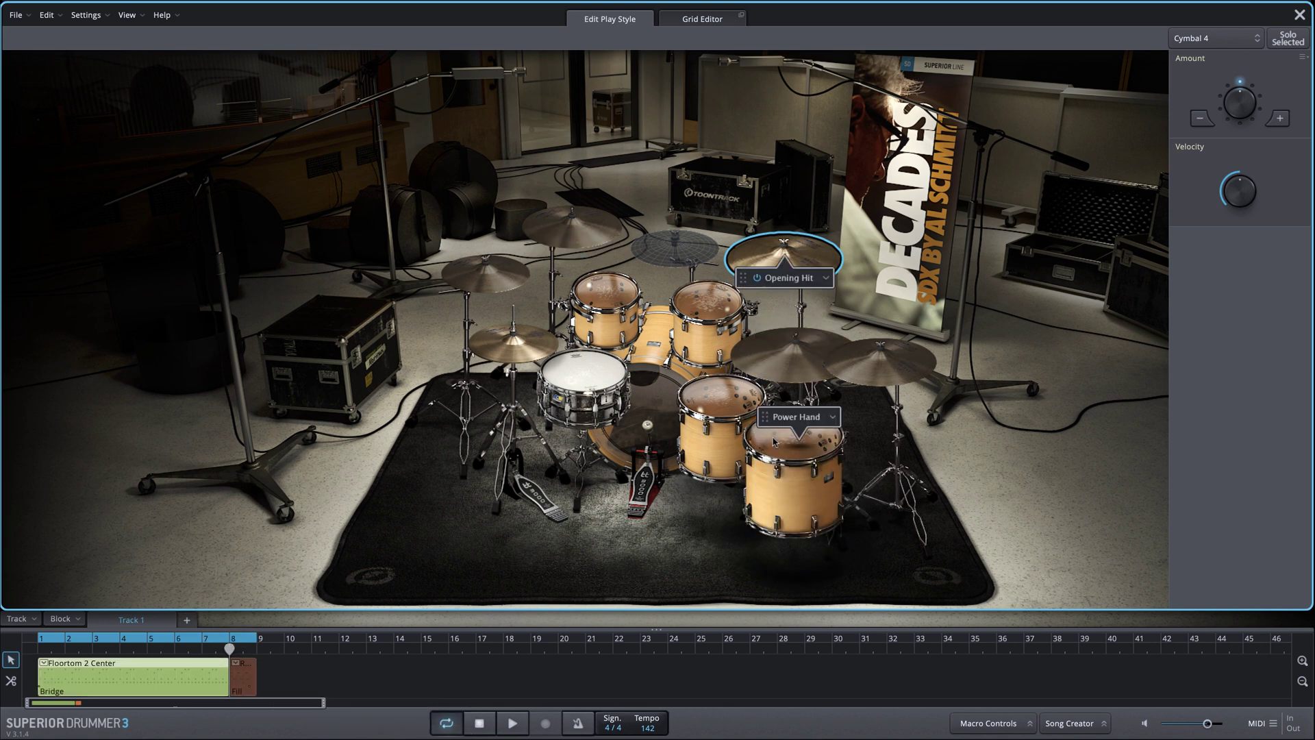
pyautogui.press('space')
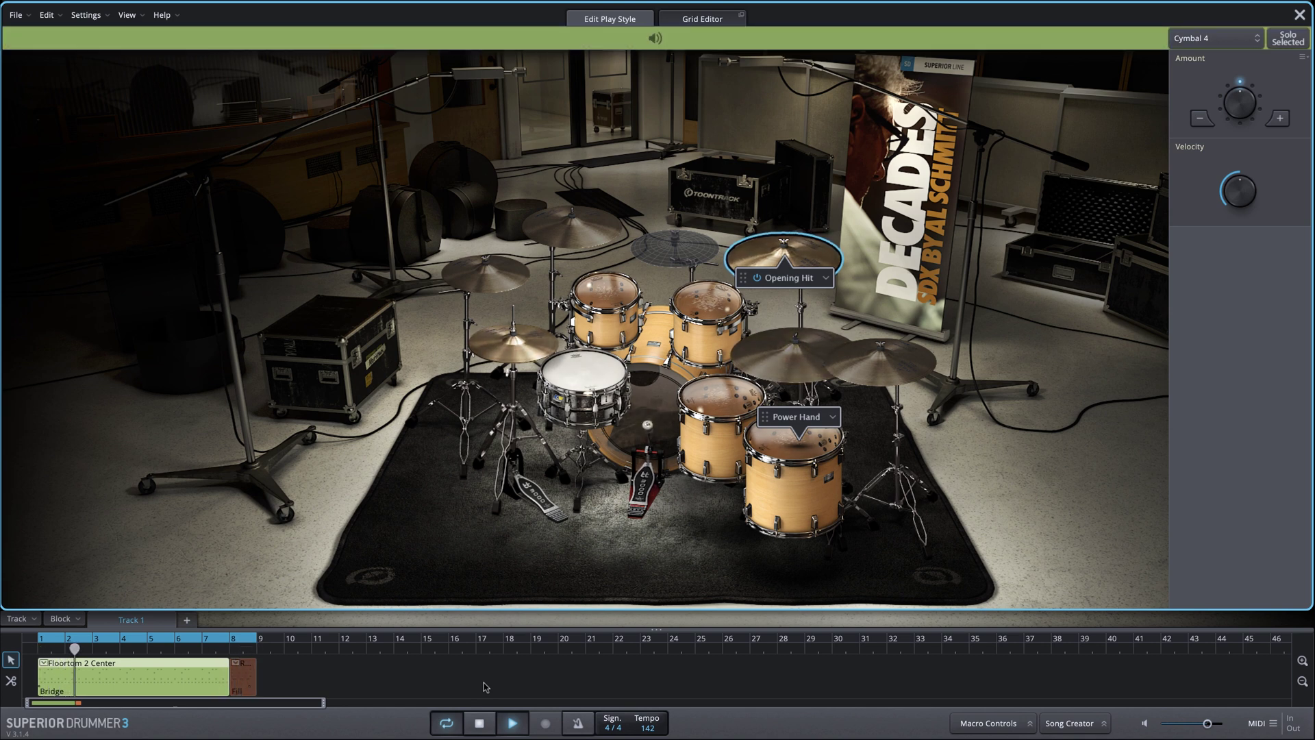
pyautogui.press('space')
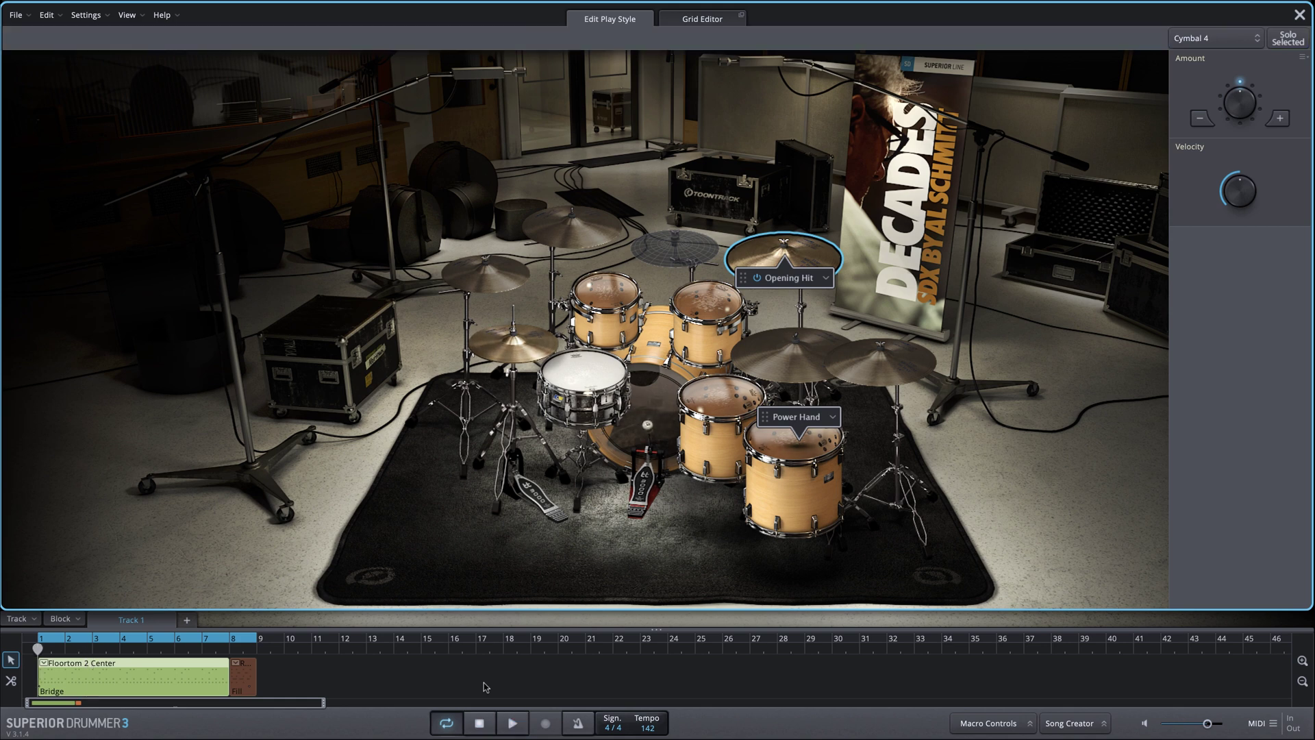